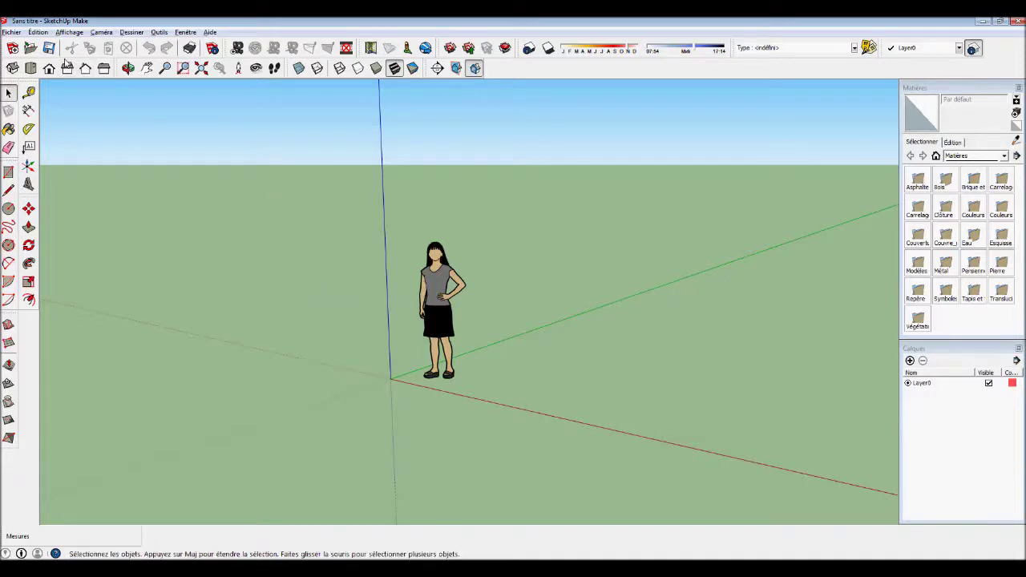
- Examine the file locations and the general saving options in the system preferences
click(12, 32)
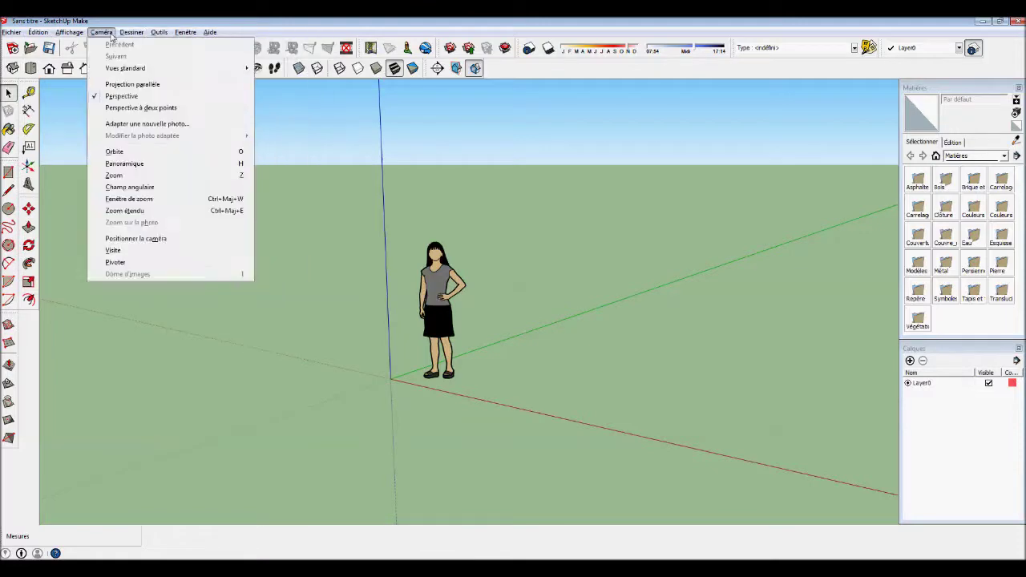
mouse_move(18, 35)
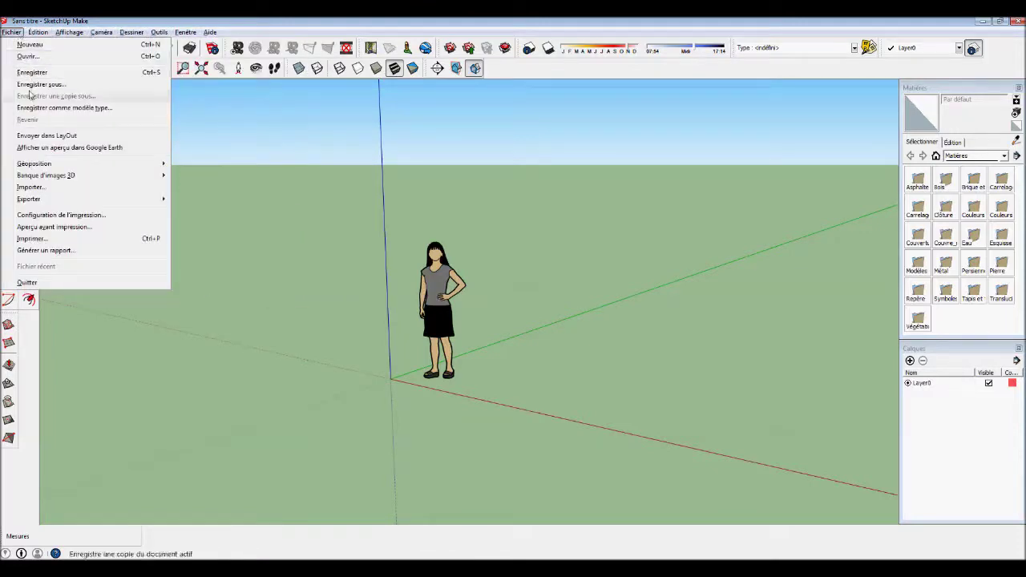
mouse_move(137, 36)
mouse_move(192, 36)
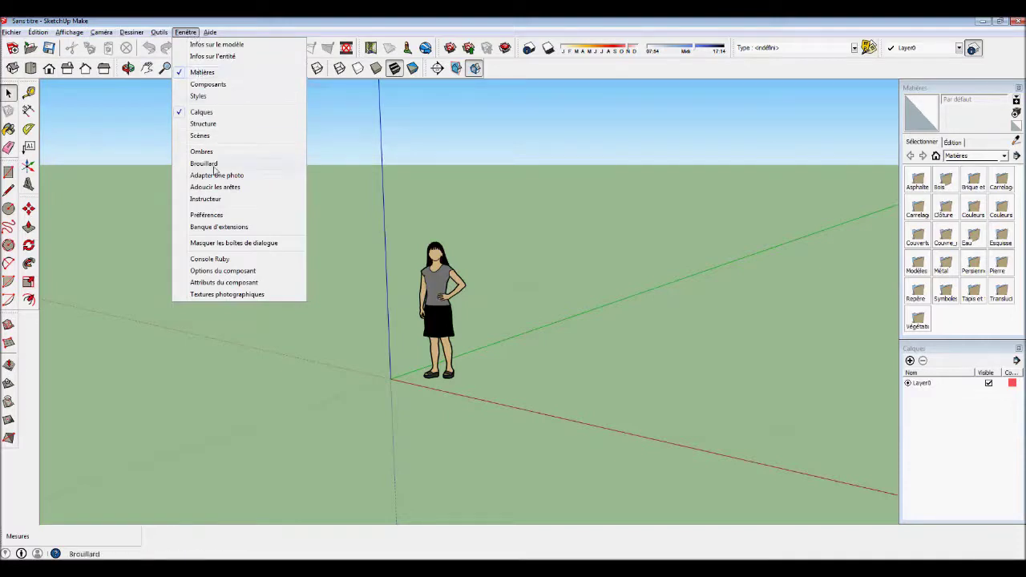
click(212, 217)
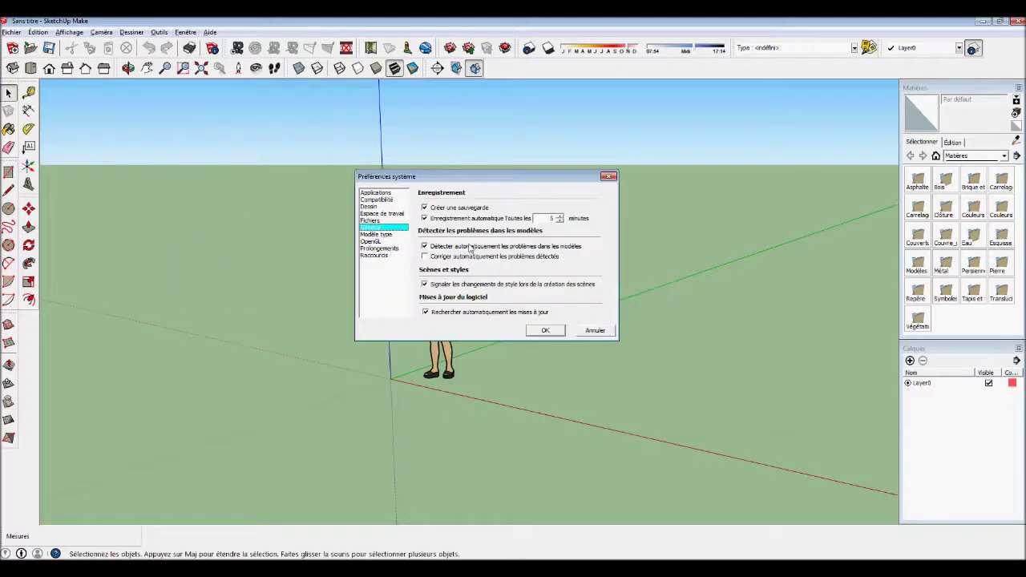
click(377, 221)
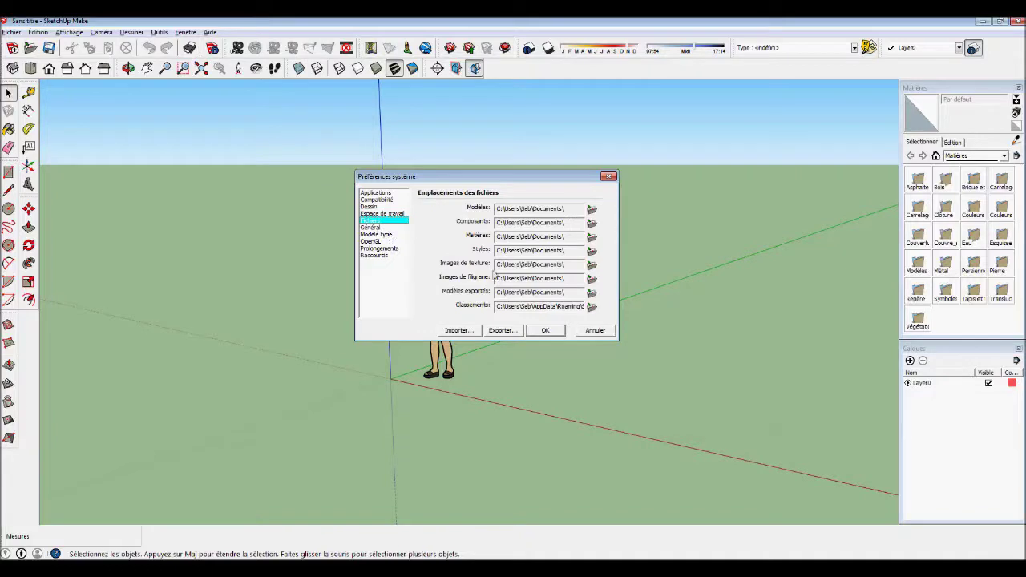
click(372, 228)
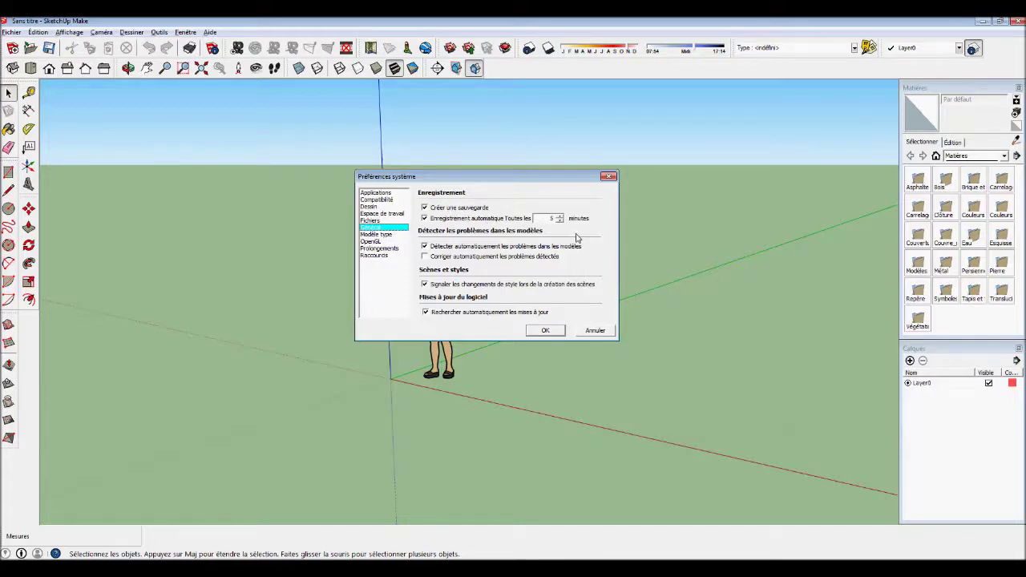
drag(515, 185, 493, 230)
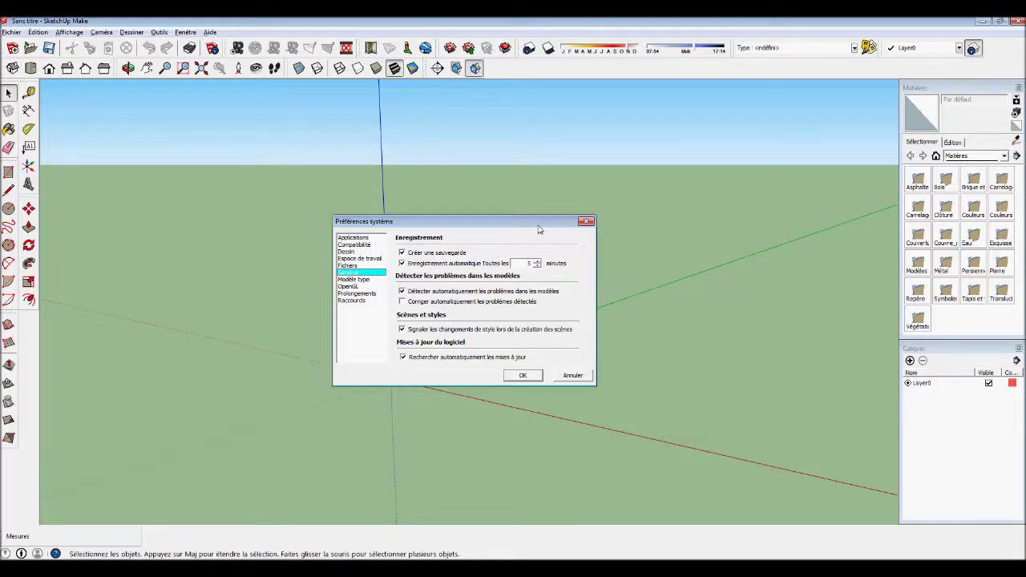
drag(538, 223, 526, 206)
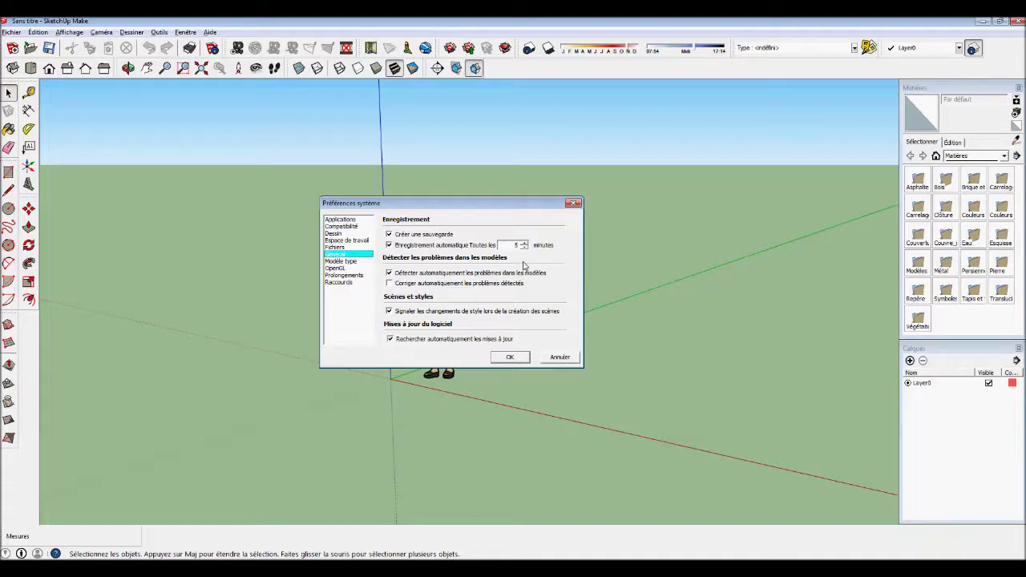
- Try switching the backup and autosave options and stepping the autosave interval, and discard the changes
click(389, 244)
click(389, 234)
click(389, 234)
click(389, 244)
click(525, 242)
click(526, 249)
click(561, 358)
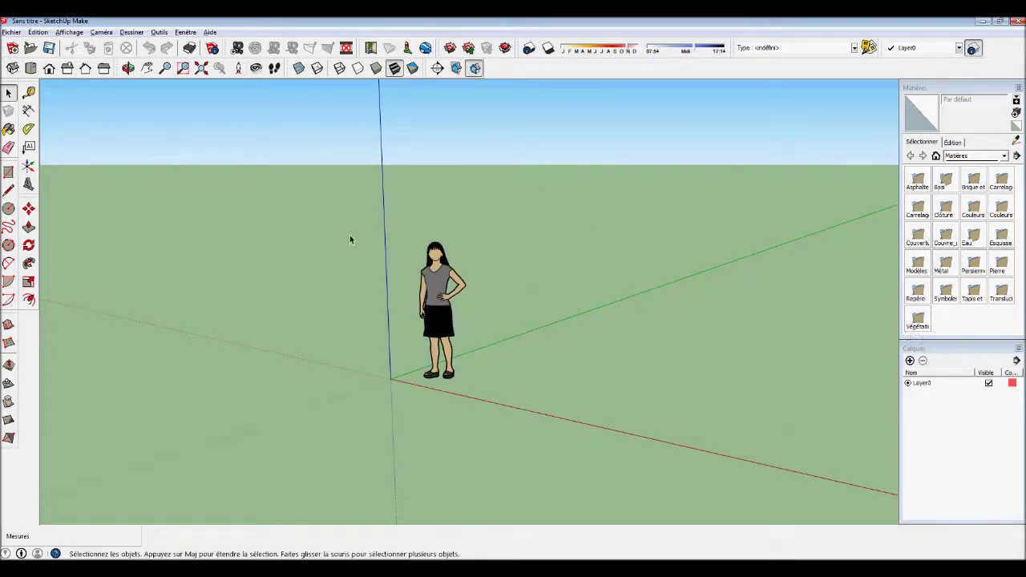
- Try deleting the human figure, and undo the deletion
middle_drag(520, 297, 439, 297)
click(456, 303)
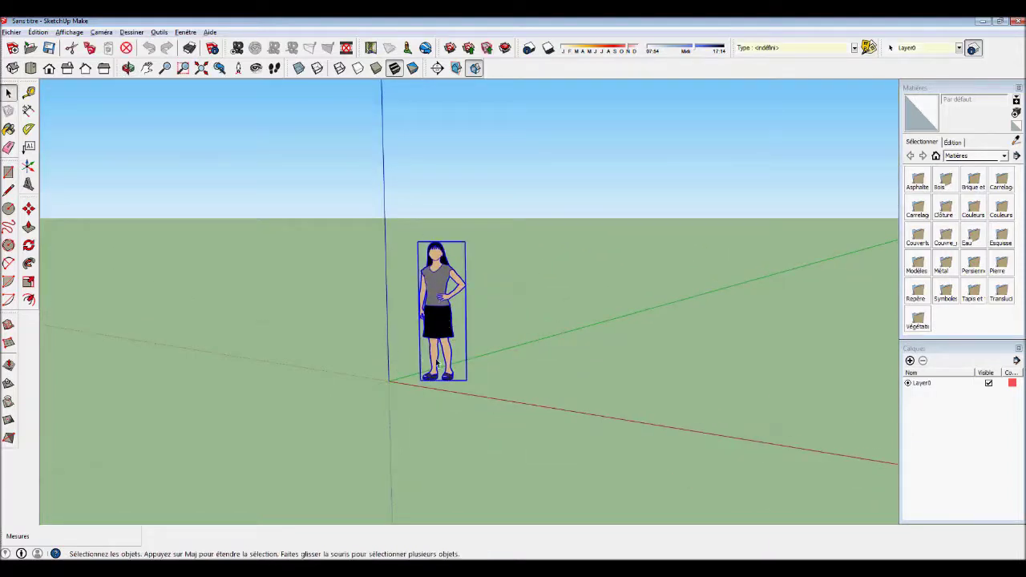
click(546, 248)
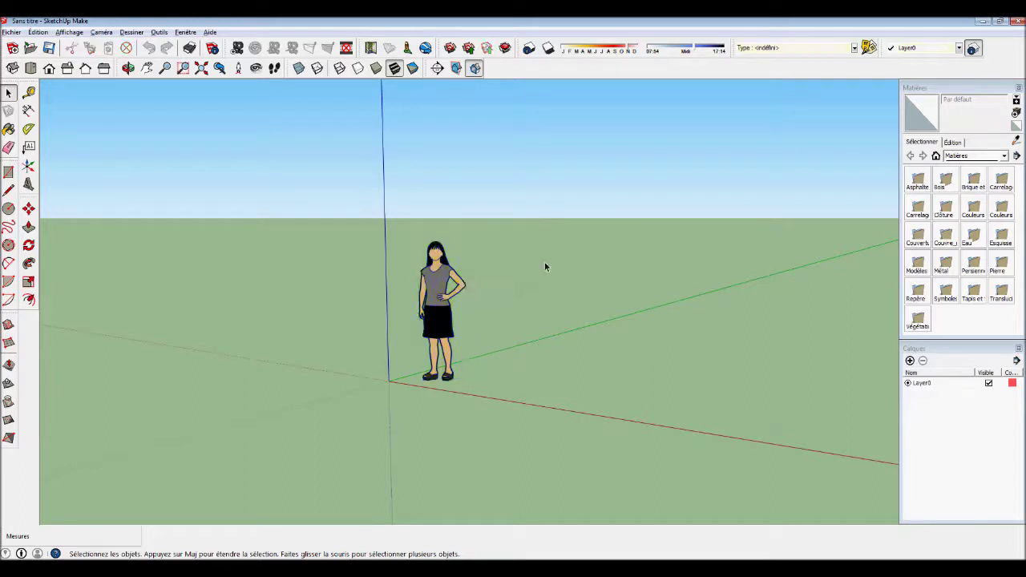
click(457, 334)
key(Delete)
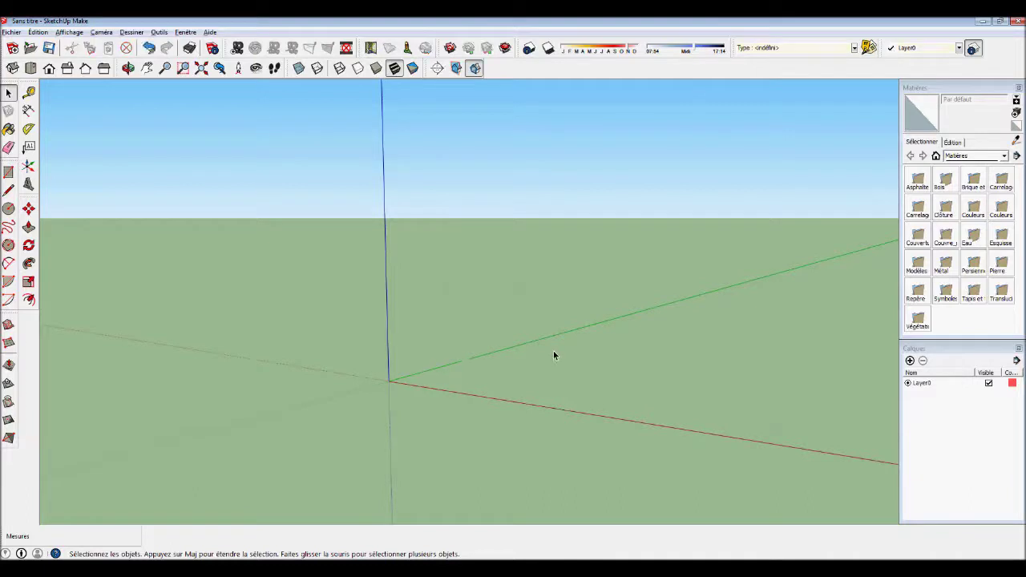
key(ctrl+z)
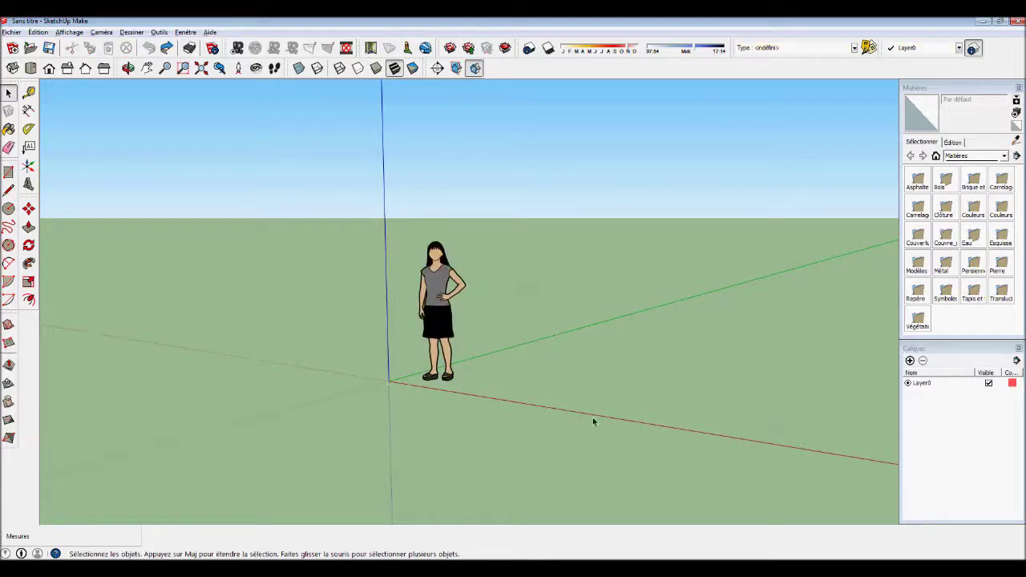
- Draw a vertical line 4 m long along the blue axis, beside the human figure
middle_drag(546, 326, 577, 394)
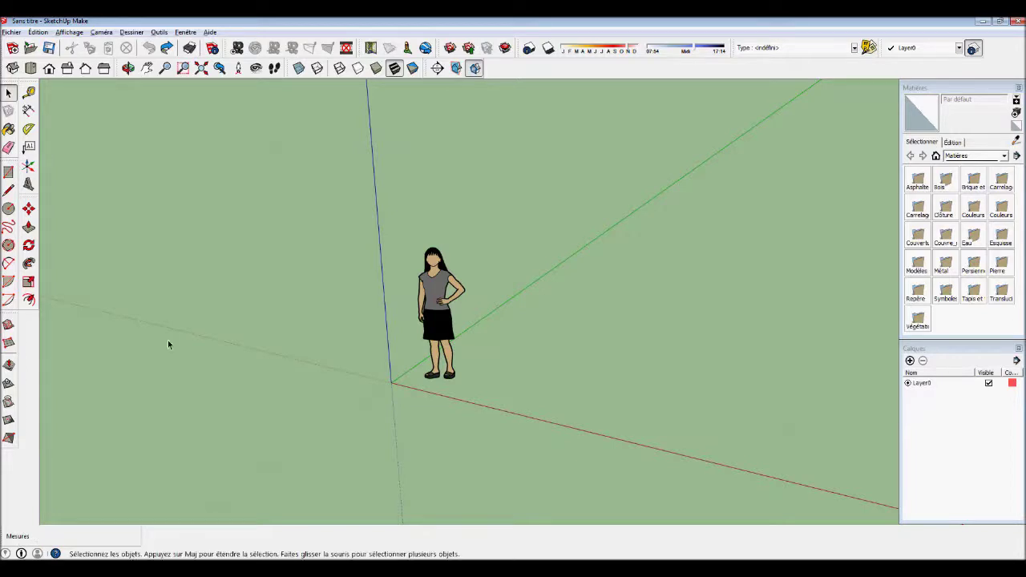
click(8, 190)
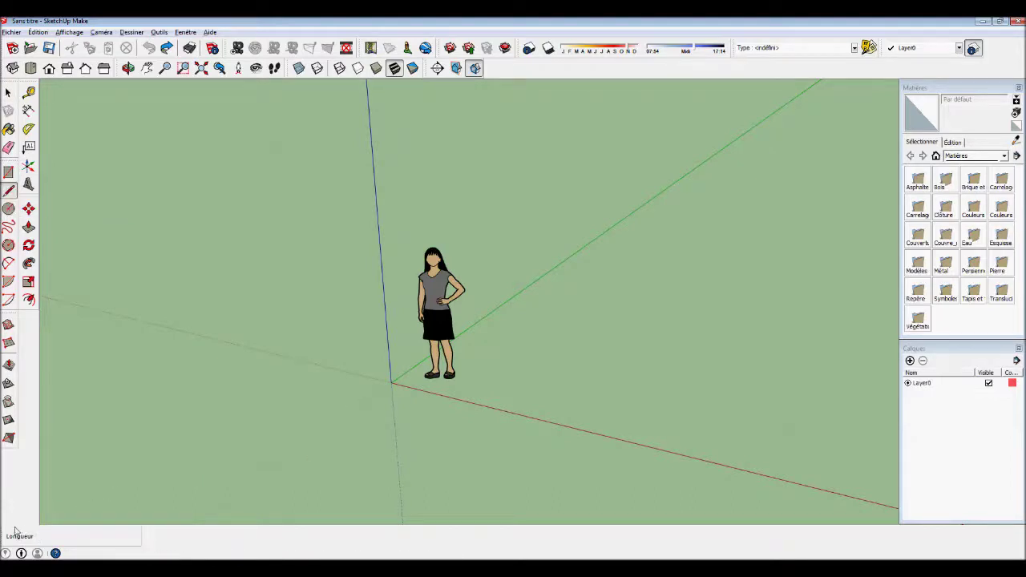
click(533, 394)
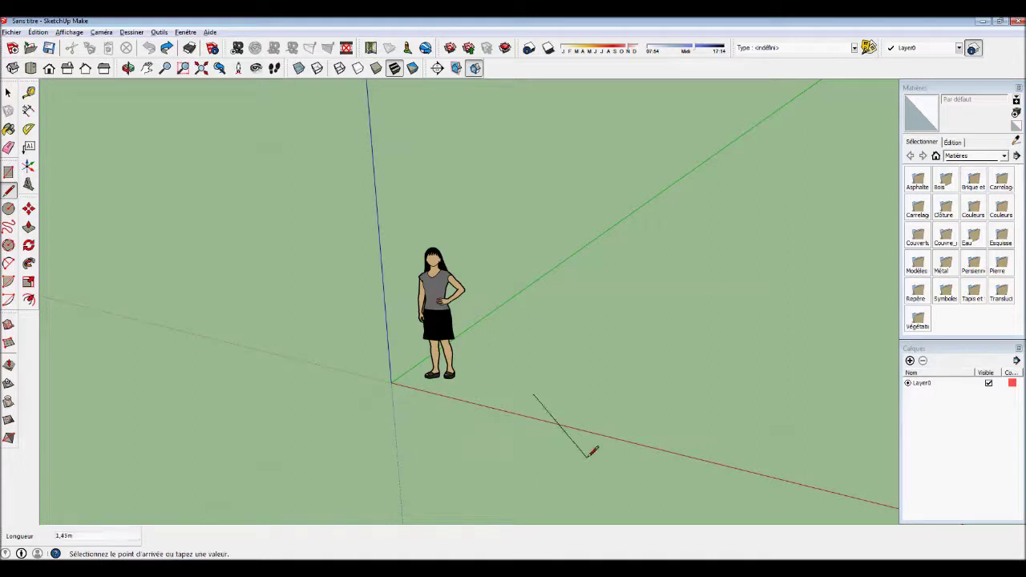
text(3,4)
key(Return)
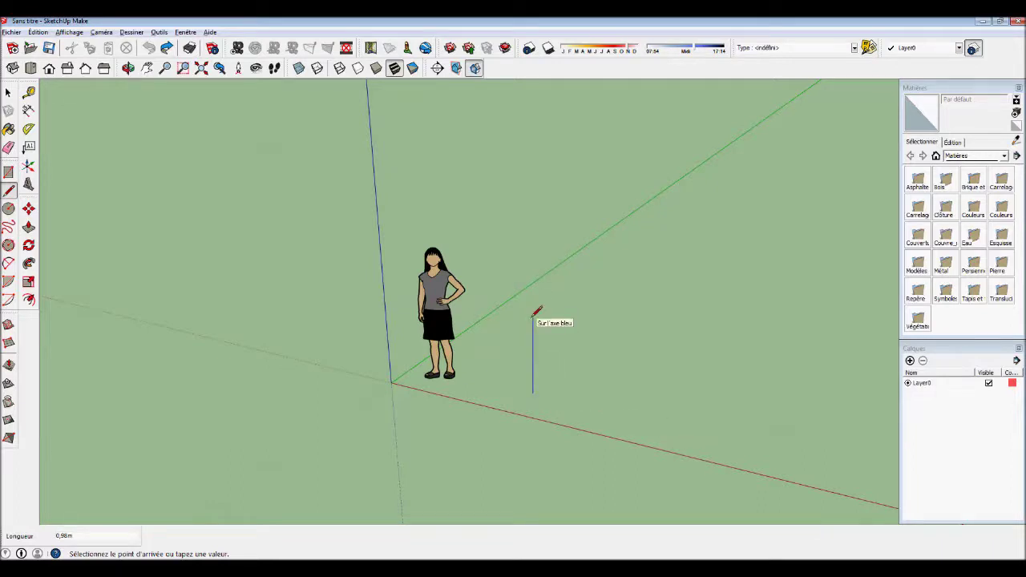
text(4)
key(Return)
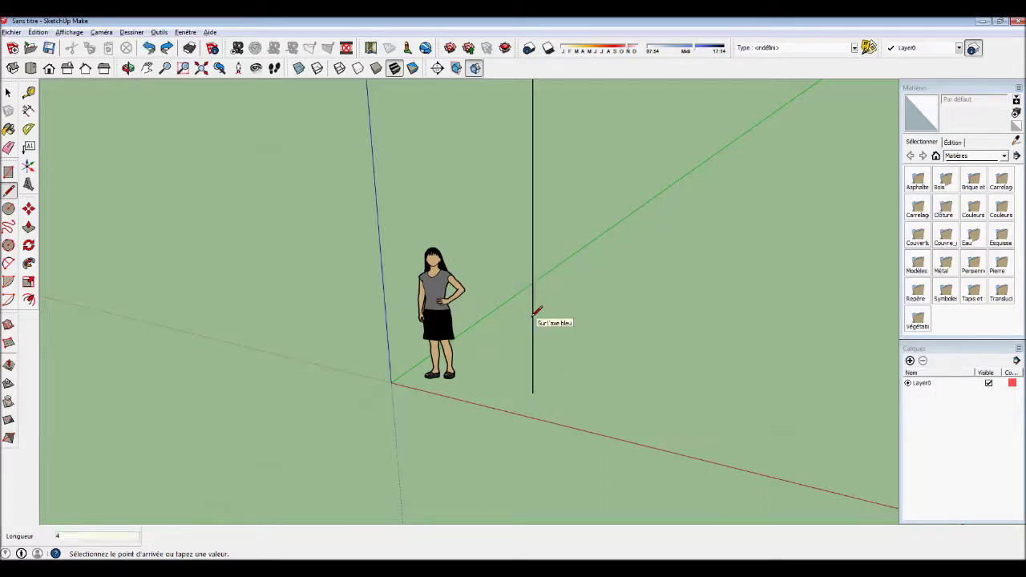
- Draw a zigzag chain of connected lines from the top of the vertical line around to its base, and stop drawing
scroll(471, 360, down, 2)
scroll(472, 358, down, 2)
middle_drag(698, 272, 744, 228)
middle_drag(634, 287, 575, 384)
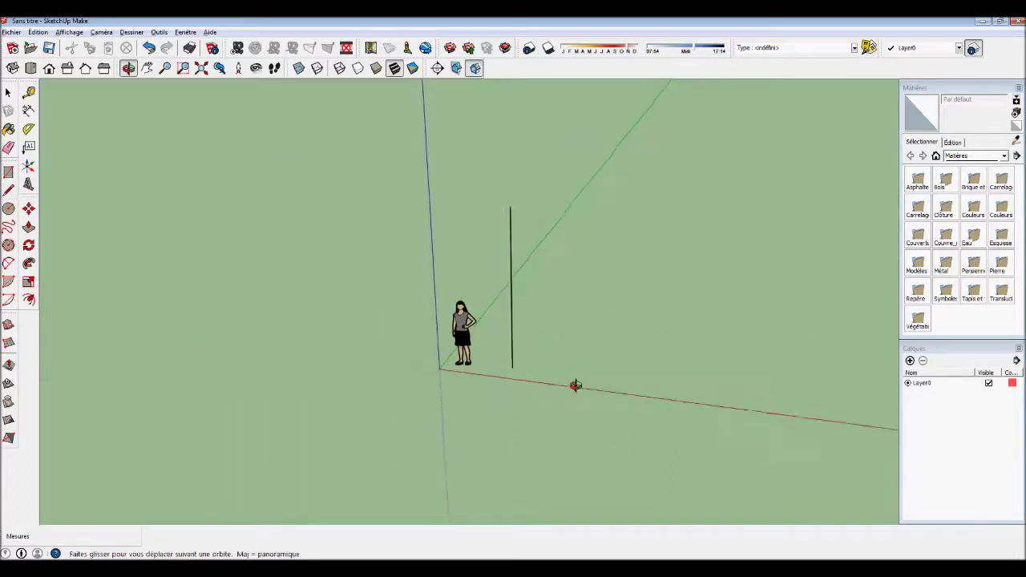
click(576, 328)
click(369, 352)
click(465, 251)
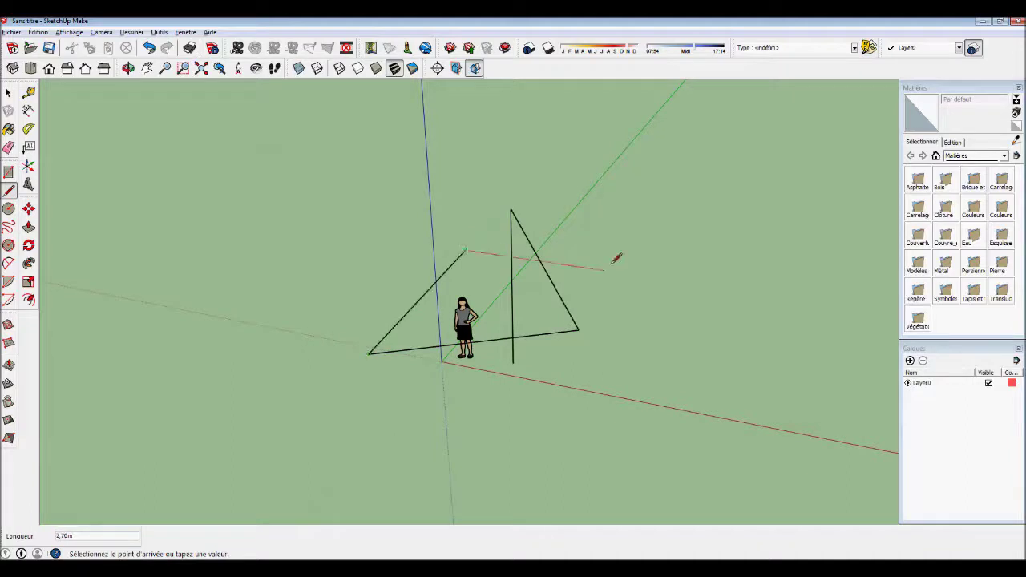
click(641, 258)
click(576, 409)
click(486, 233)
click(648, 168)
click(581, 302)
click(677, 338)
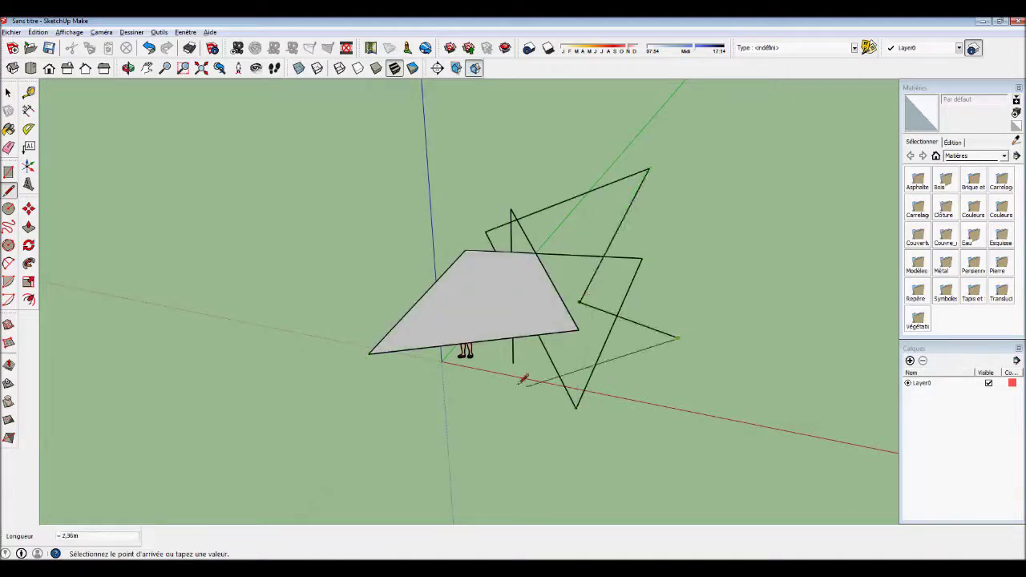
click(471, 422)
click(382, 382)
click(513, 362)
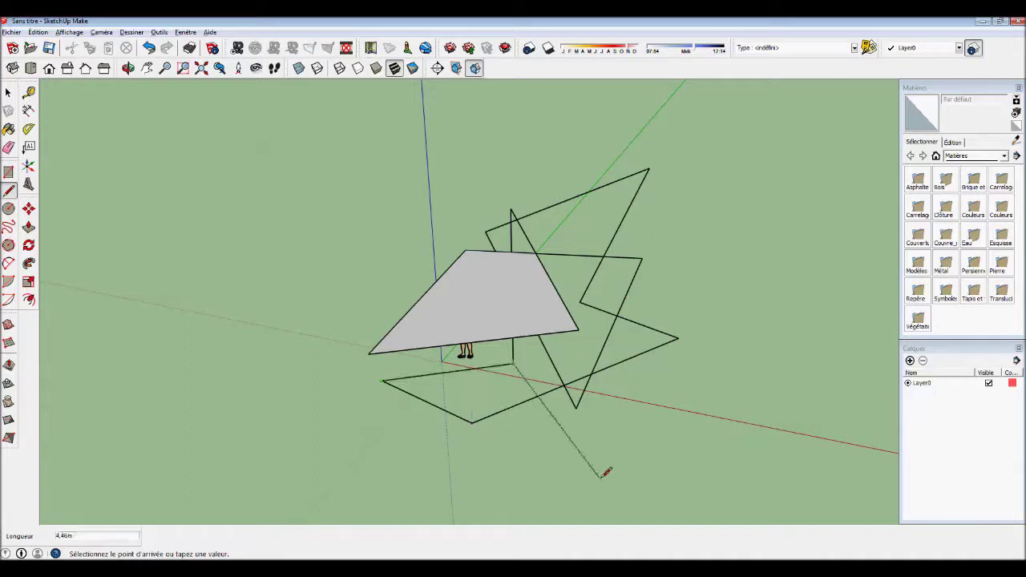
click(44, 106)
click(9, 94)
click(9, 94)
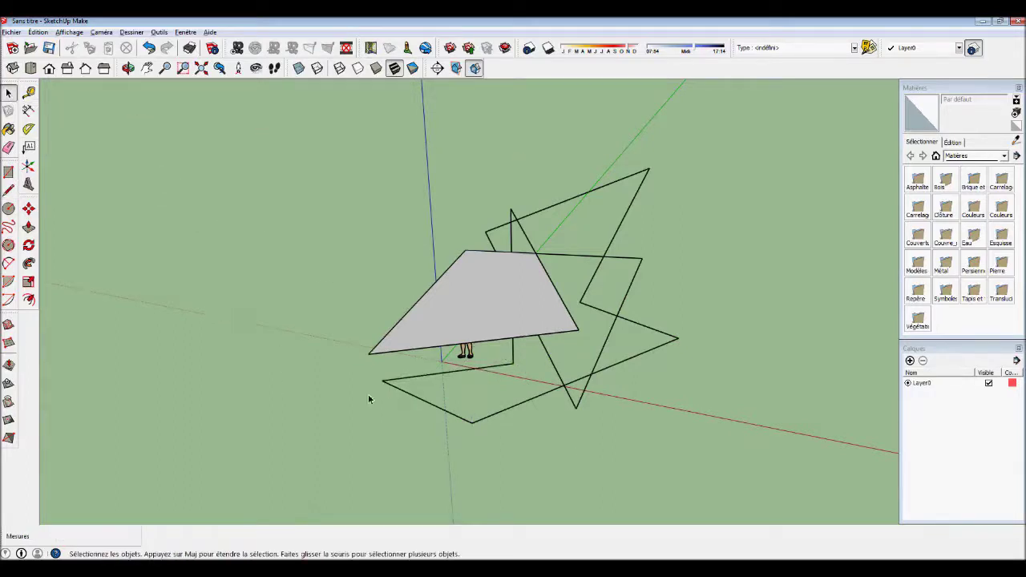
- Delete the human figure standing behind the trapezoidal face
click(467, 355)
key(Delete)
middle_drag(545, 446, 673, 383)
middle_drag(515, 426, 438, 380)
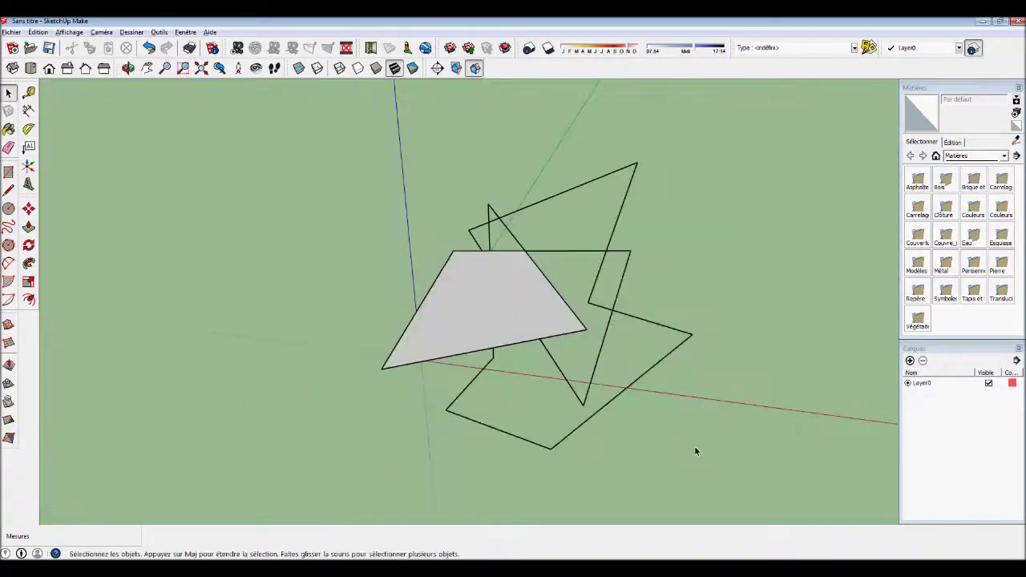
- Draw a rectangle about 5.00 m by 7.36 m on the ground beside the zigzag lines
middle_drag(771, 318, 341, 276)
key(r)
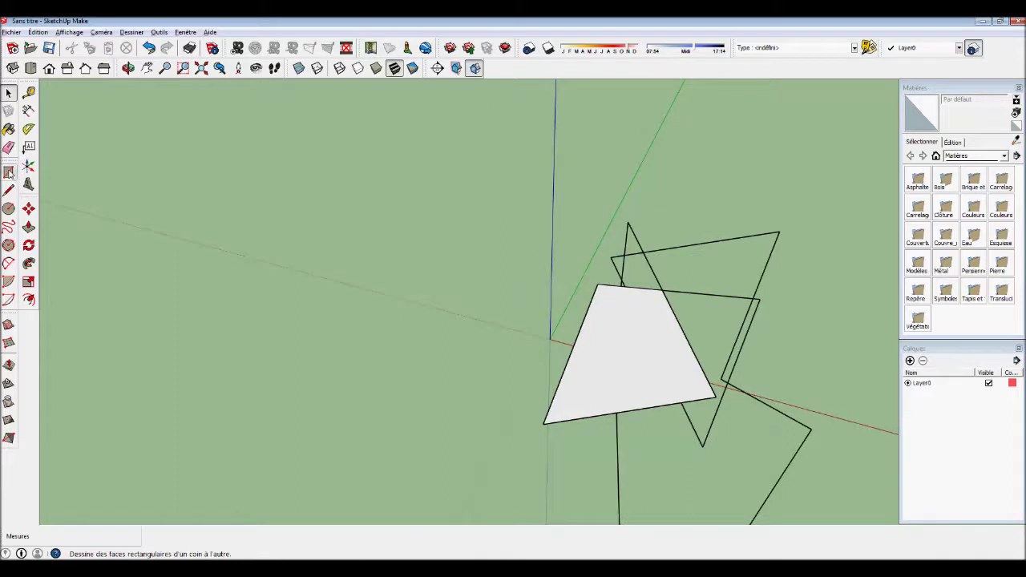
click(367, 433)
click(358, 222)
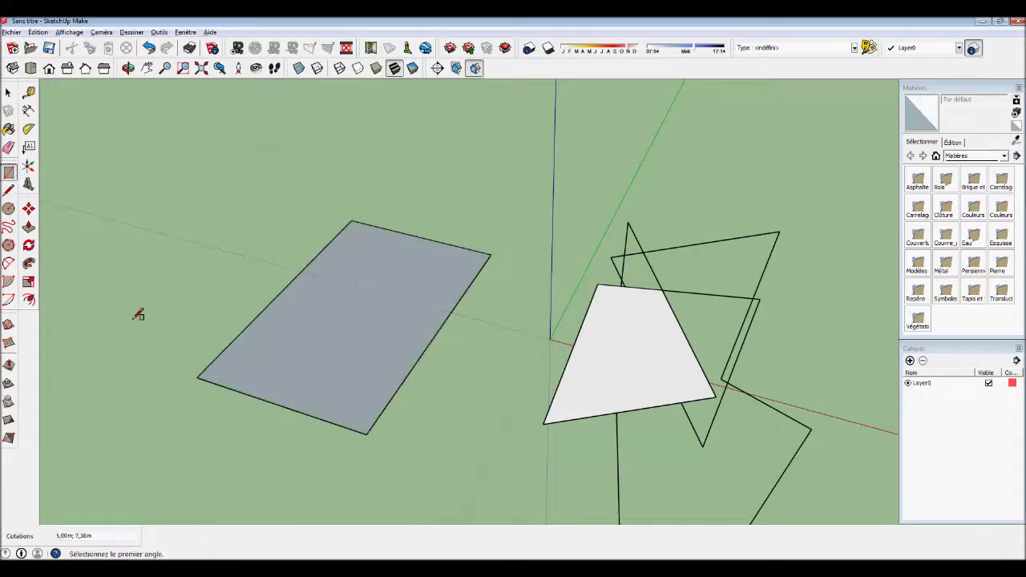
- Draw a closed six-sided notched outline with the Line tool inside the rectangle
click(9, 190)
click(356, 403)
click(291, 347)
click(372, 298)
click(401, 333)
click(336, 347)
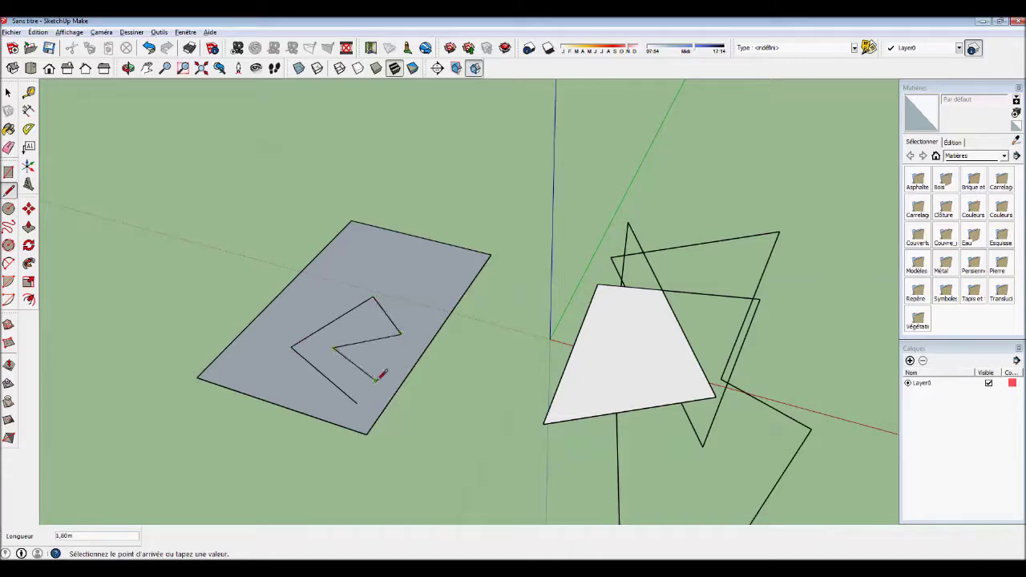
click(377, 380)
click(357, 403)
- Delete the outer rectangle's edges and surrounding face, keeping only the notched six-sided face
mouse_move(443, 453)
middle_down()
mouse_move(488, 190)
mouse_move(488, 302)
mouse_move(440, 434)
middle_up()
click(8, 93)
drag(380, 265, 225, 138)
key(Delete)
drag(458, 254, 437, 363)
key(Delete)
drag(260, 382, 260, 382)
key(Delete)
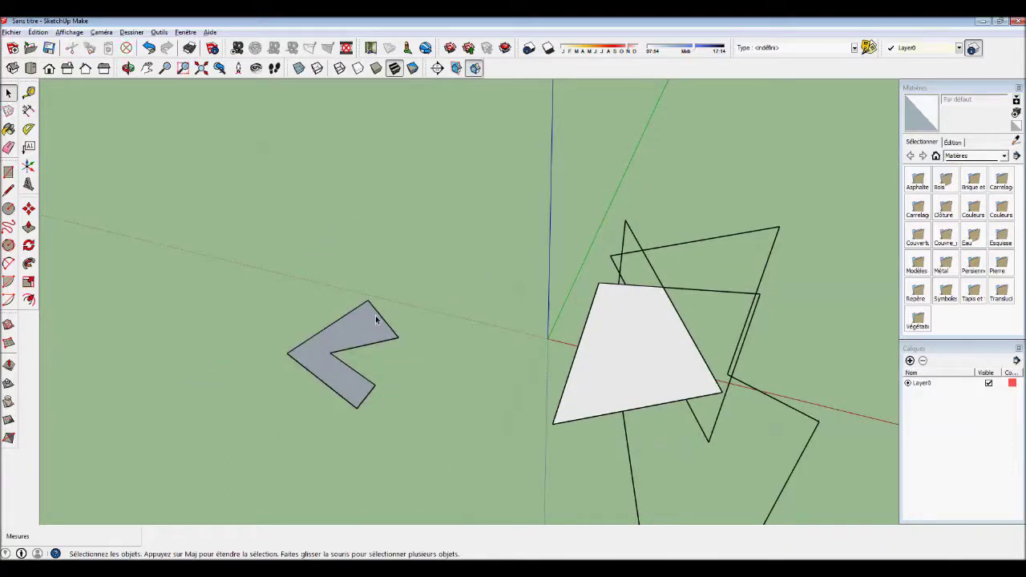
- Zoom in and out on the notched face and the trapezoidal face to examine them
scroll(419, 317, down, 3)
scroll(476, 415, up, 2)
scroll(437, 324, up, 3)
scroll(436, 324, down, 1)
scroll(439, 337, up, 1)
scroll(440, 331, down, 2)
scroll(440, 331, up, 2)
scroll(440, 331, down, 1)
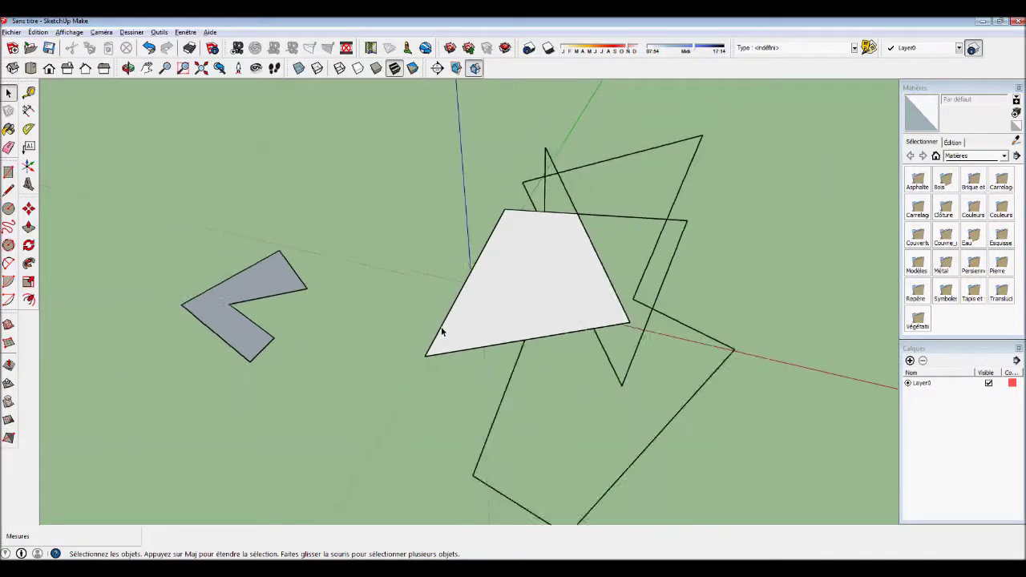
scroll(216, 314, up, 3)
scroll(210, 311, down, 2)
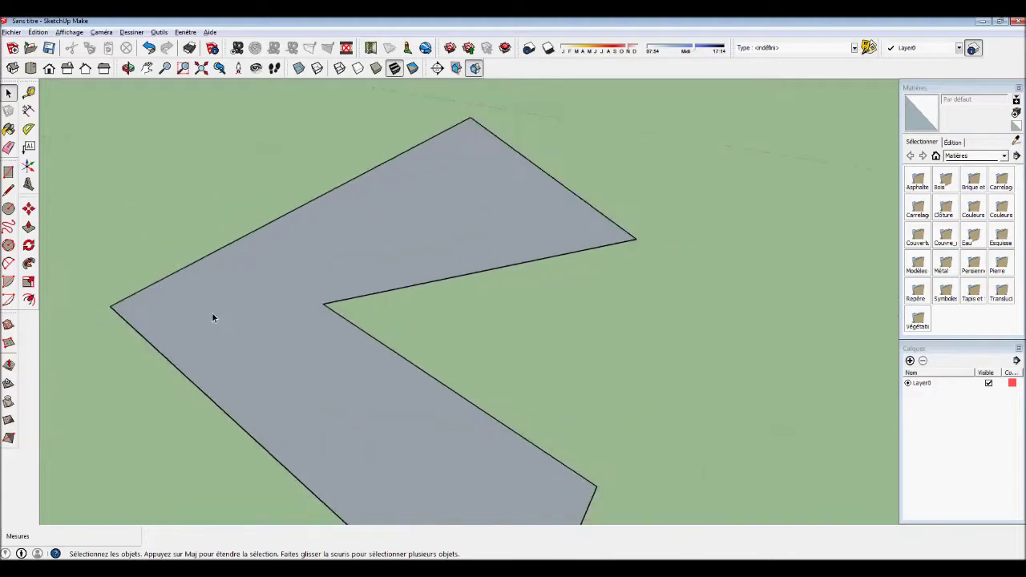
scroll(214, 317, down, 2)
scroll(490, 314, down, 1)
scroll(491, 313, up, 3)
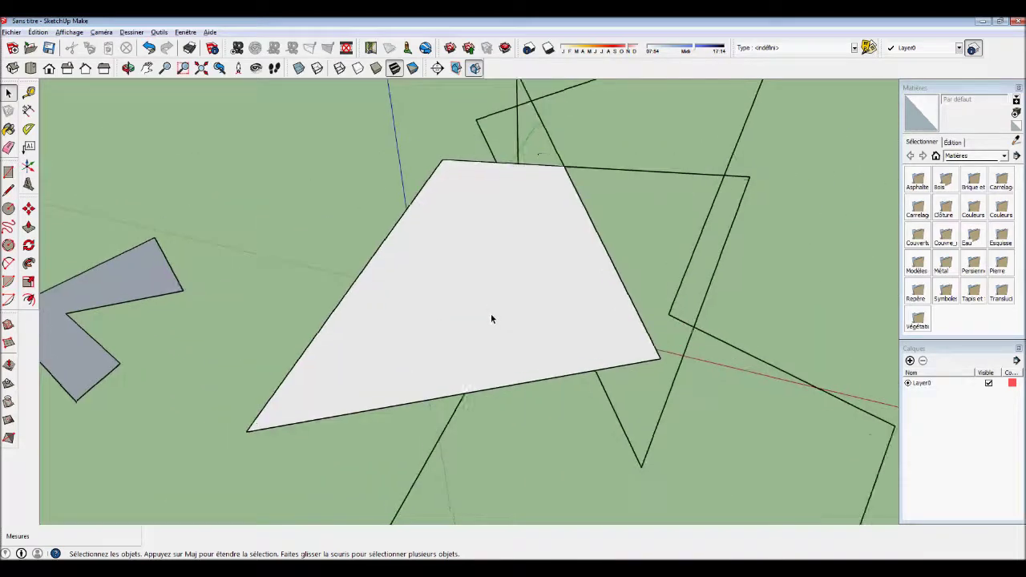
scroll(416, 326, down, 3)
scroll(208, 314, up, 2)
scroll(213, 319, down, 3)
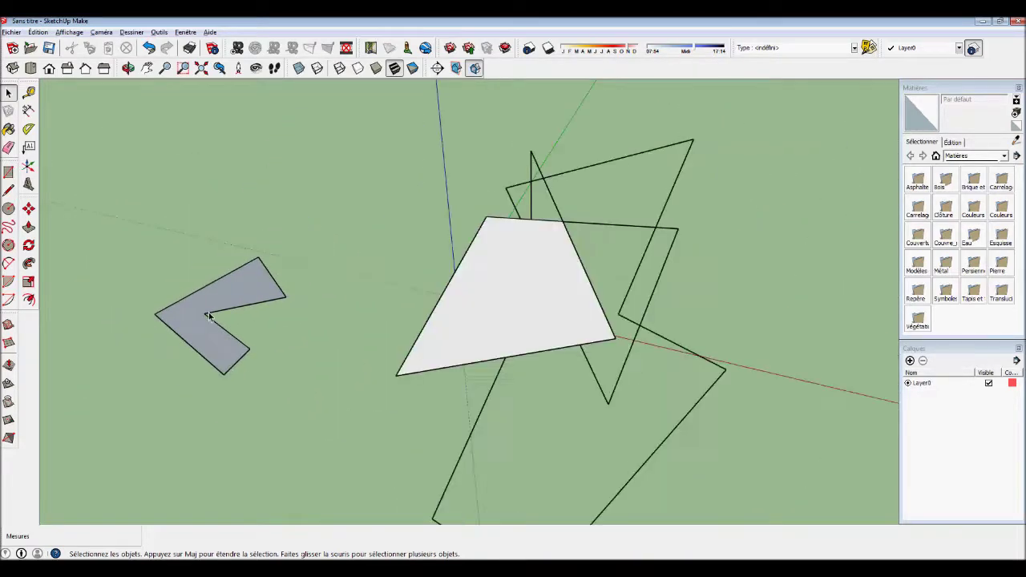
scroll(215, 321, up, 1)
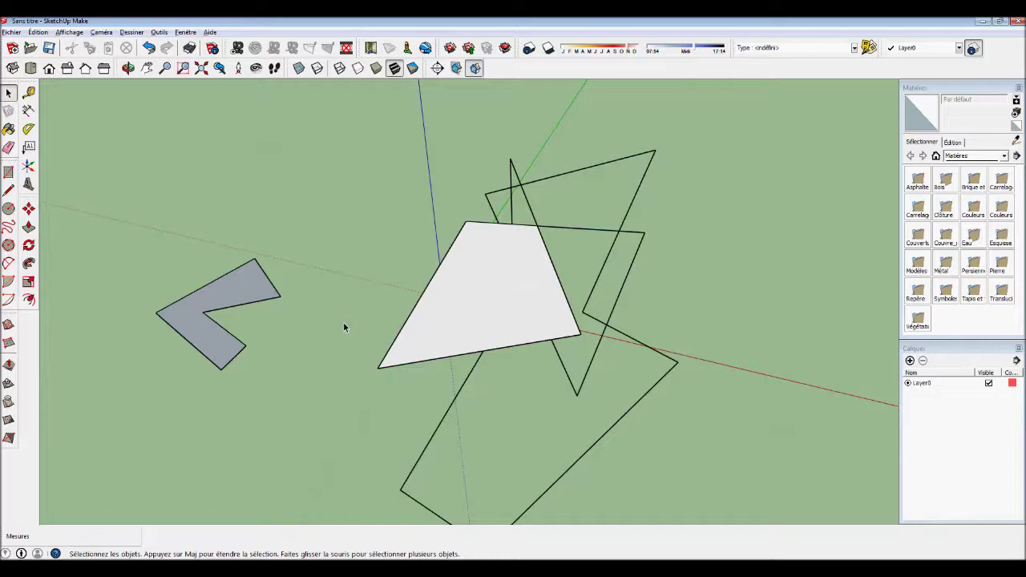
- Orbit around the model to view the drawn shapes from another angle
key(o)
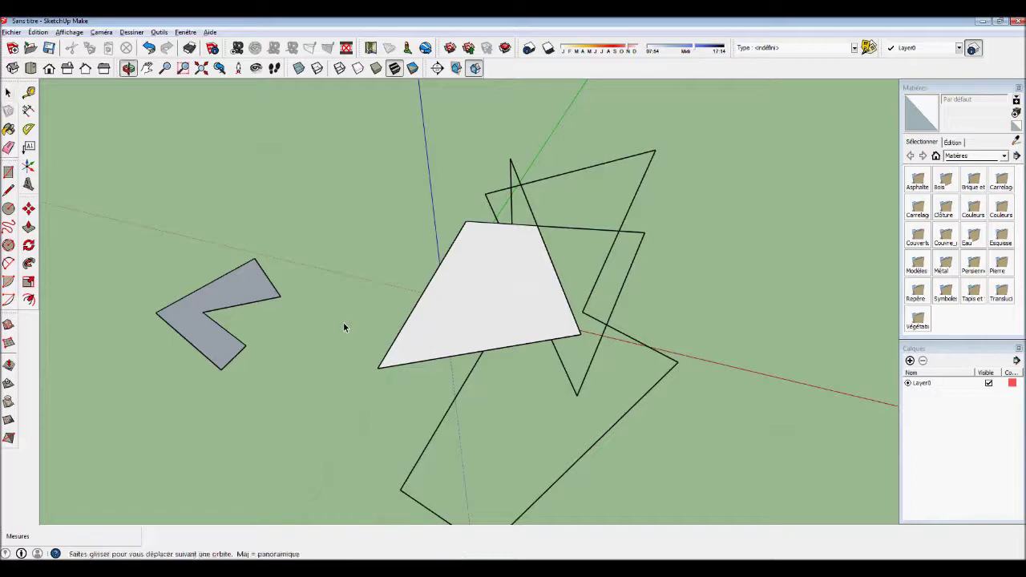
drag(344, 326, 397, 280)
key(space)
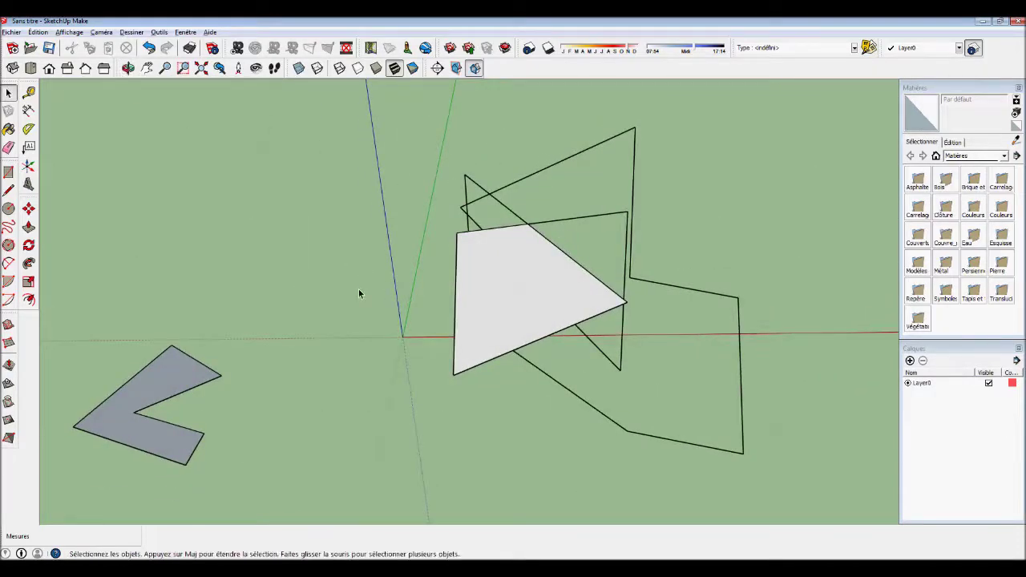
- Orbit and pan around the drawn shapes, zooming out until the whole model lies near the axes' origin
key(o)
drag(358, 288, 383, 134)
shift+middle_drag(383, 134, 424, 283)
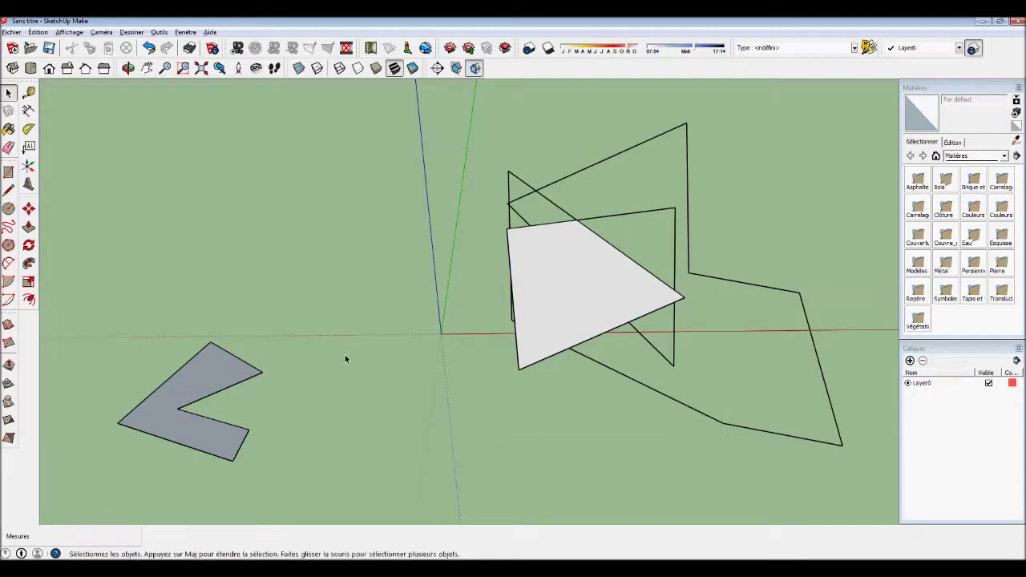
scroll(375, 368, down, 3)
scroll(762, 335, down, 2)
scroll(206, 324, down, 3)
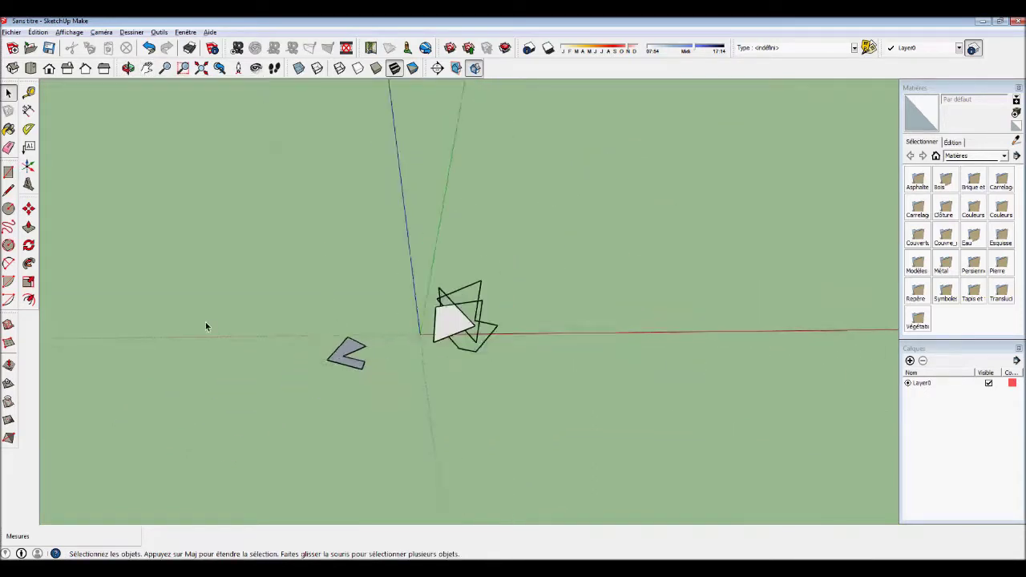
- Recentre the view on chosen points and orbit the model to examine the shapes from a different side
middle_click(267, 340)
middle_click(267, 340)
scroll(558, 288, up, 5)
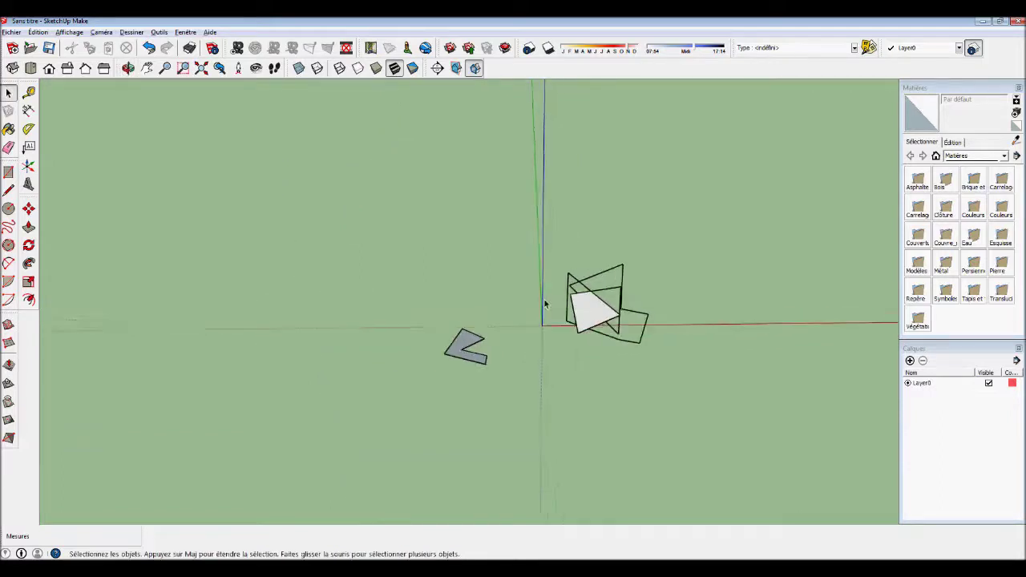
middle_drag(421, 401, 497, 329)
middle_click(694, 280)
middle_click(694, 280)
middle_drag(670, 397, 497, 371)
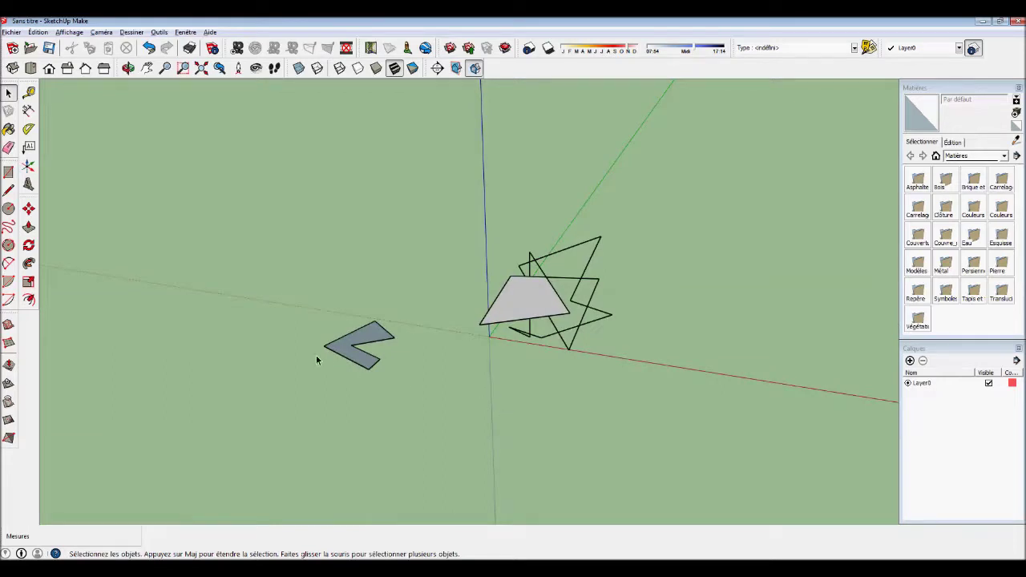
- Check the length of the short end edge on the notched face's lower arm in its entity information
scroll(317, 355, up, 3)
scroll(374, 374, up, 1)
drag(526, 427, 579, 453)
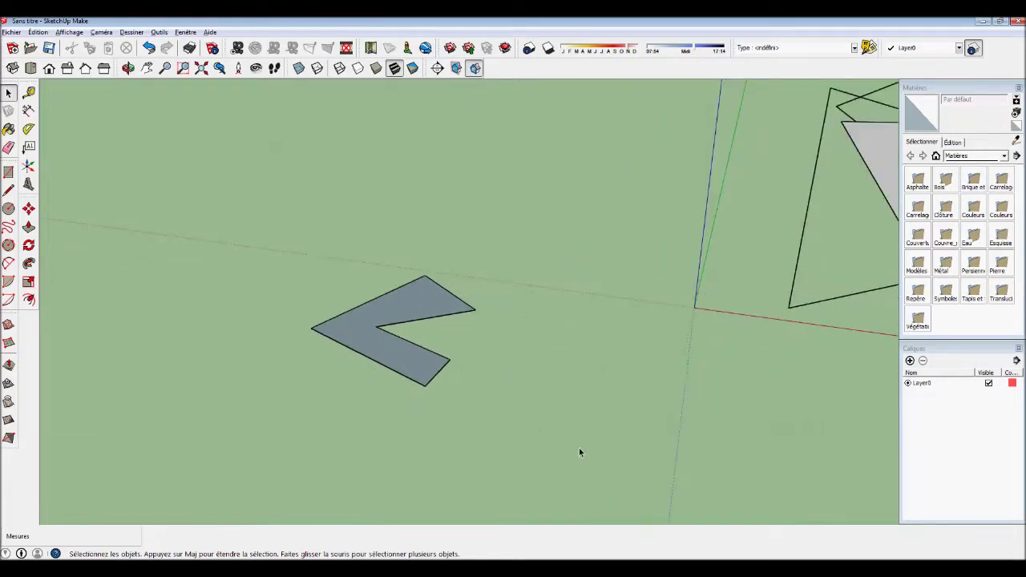
right_click(445, 370)
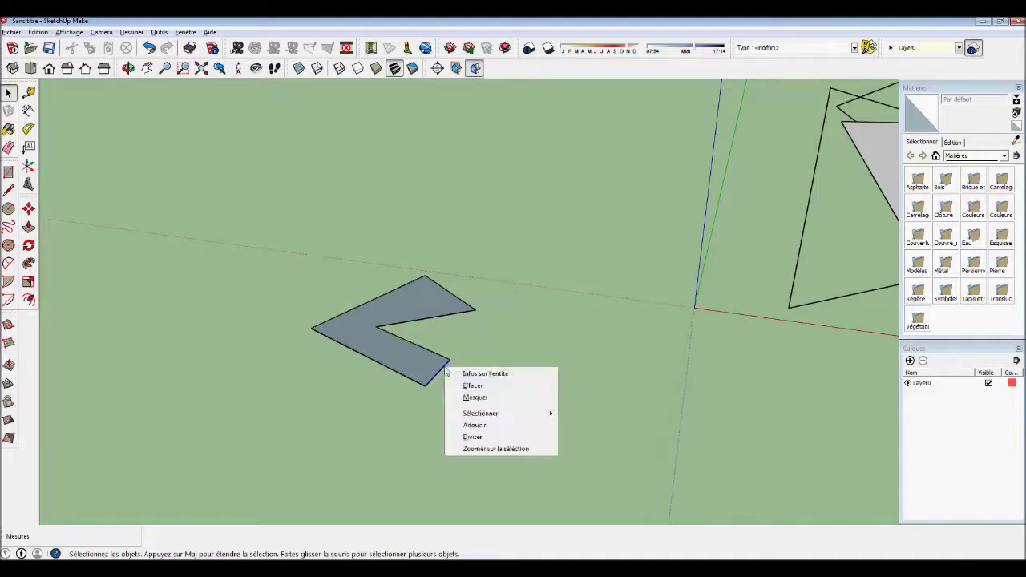
click(489, 375)
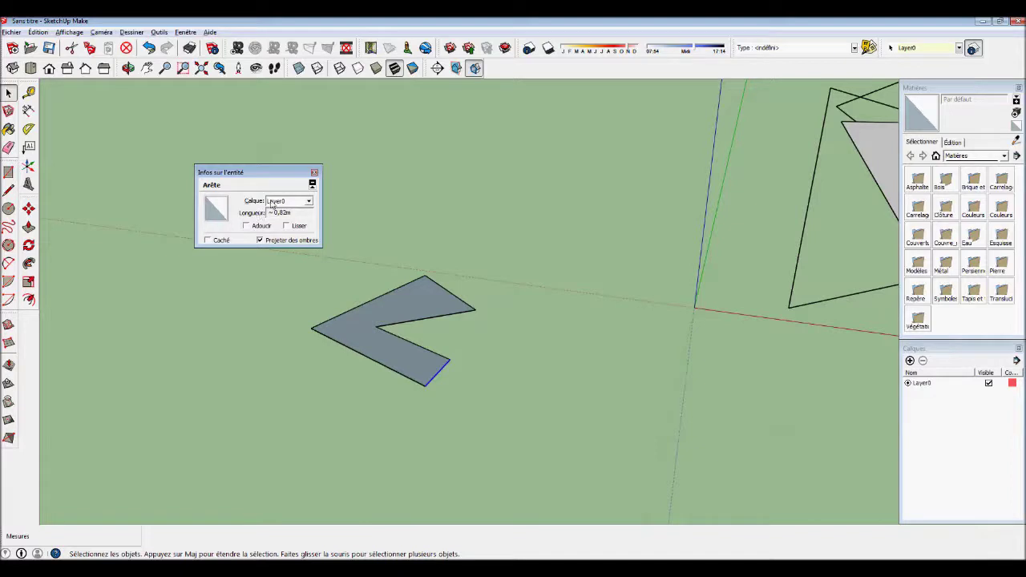
click(315, 173)
- Check the surface area of the notched face in its entity information
right_click(406, 309)
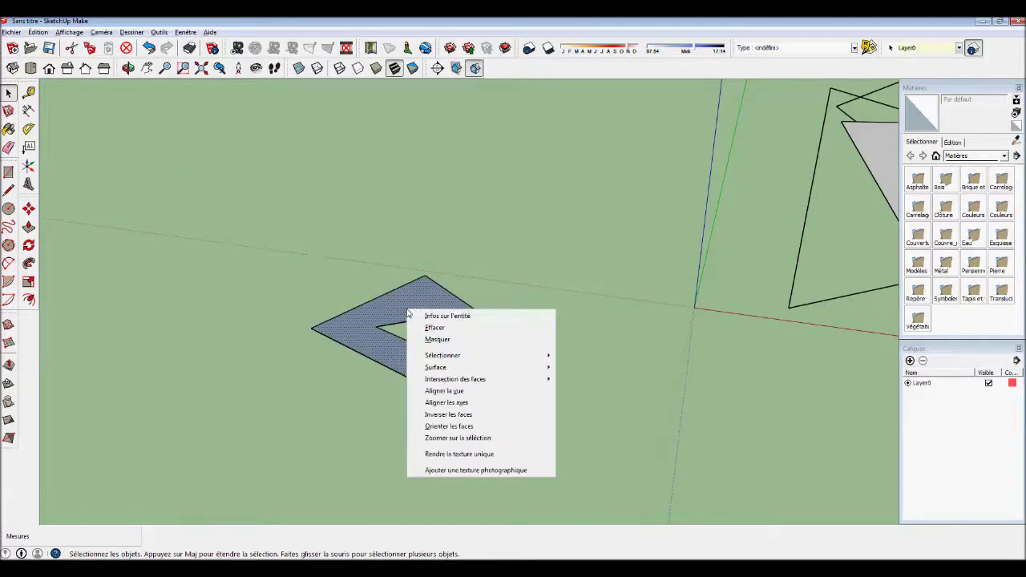
click(454, 319)
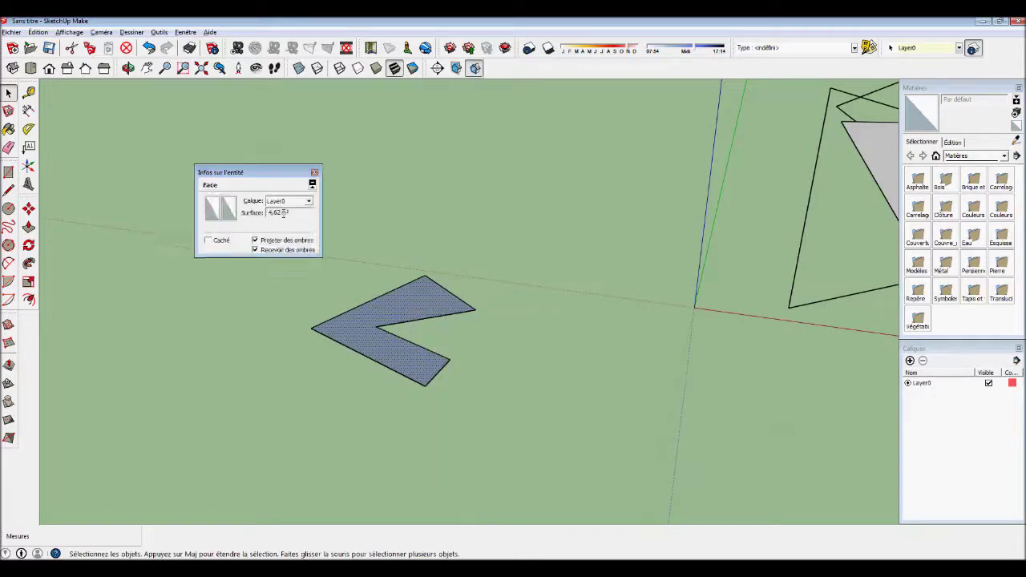
click(315, 174)
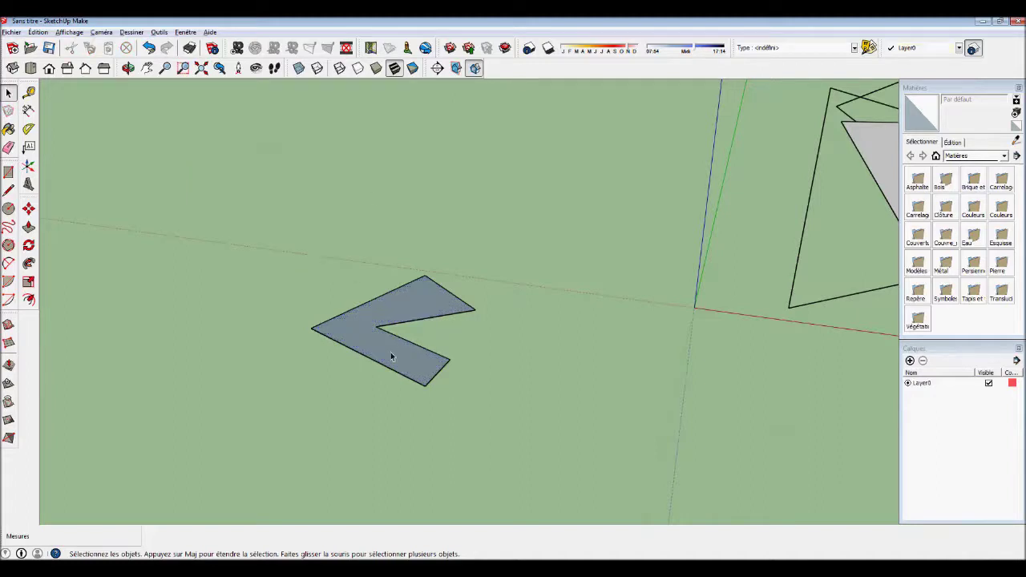
- Select the end edge and the inner edge of the notched face's lower arm one at a time, and clear the selection
scroll(392, 357, down, 6)
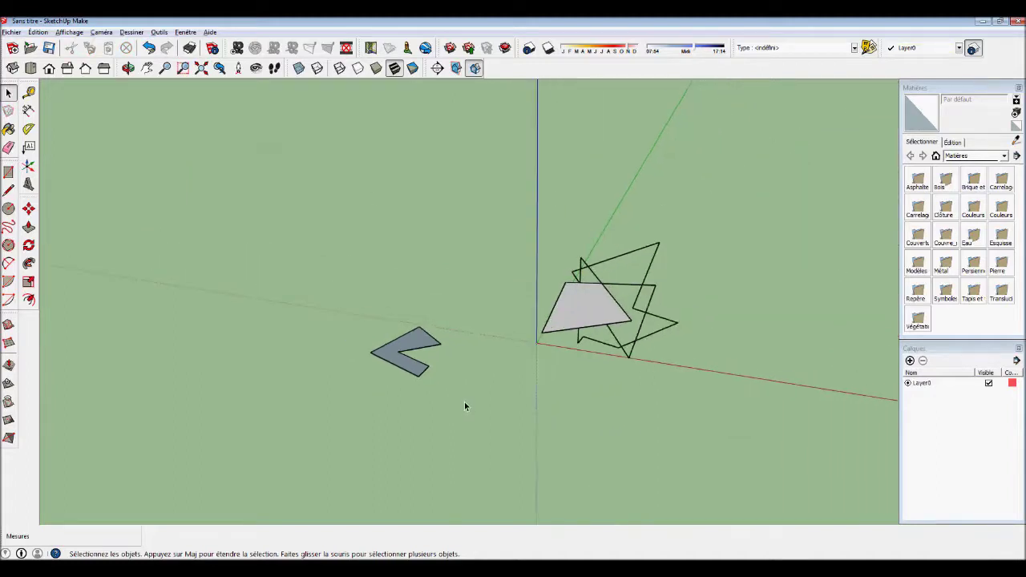
scroll(464, 402, up, 3)
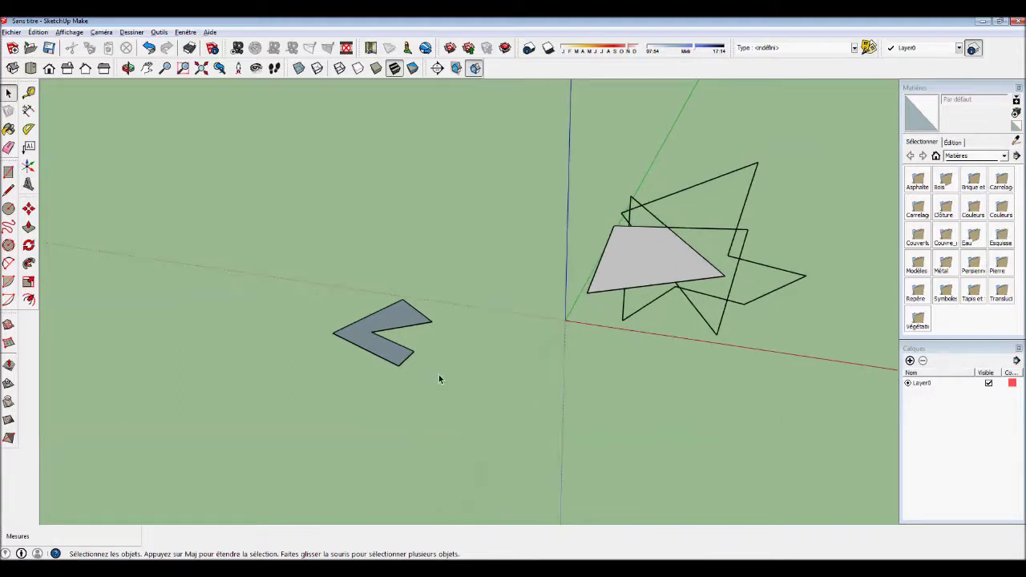
scroll(347, 289, up, 4)
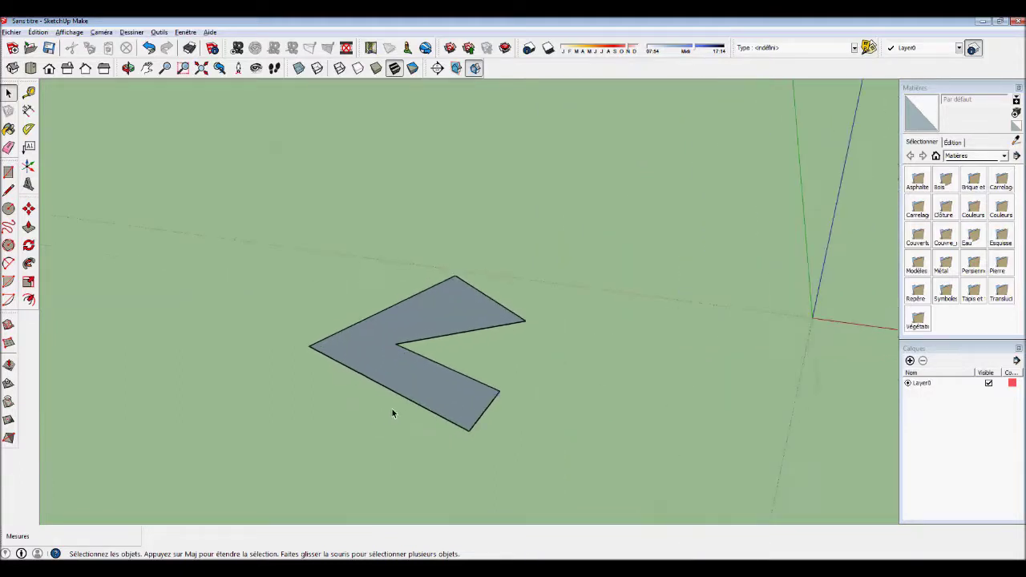
click(491, 405)
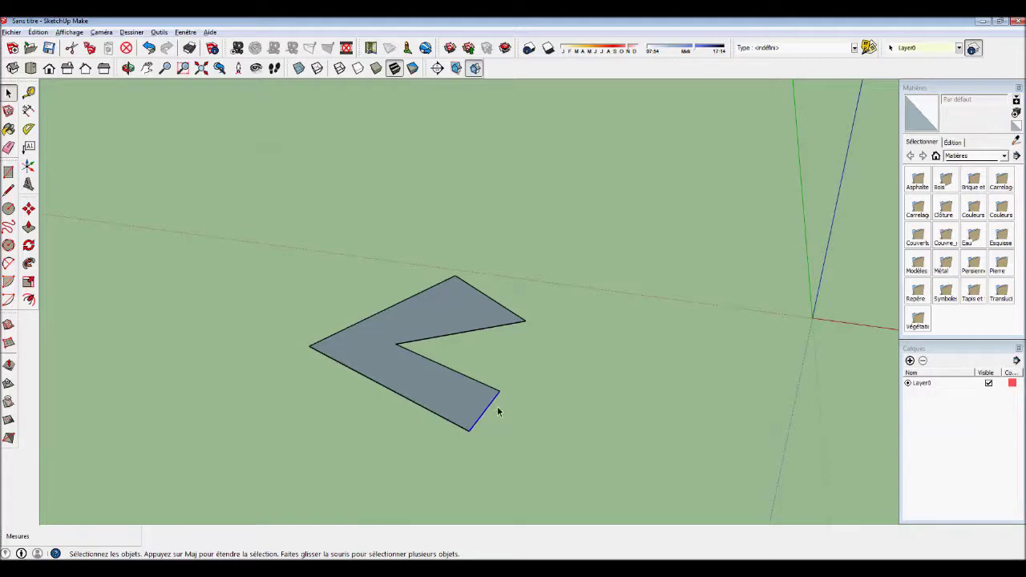
click(460, 373)
click(545, 393)
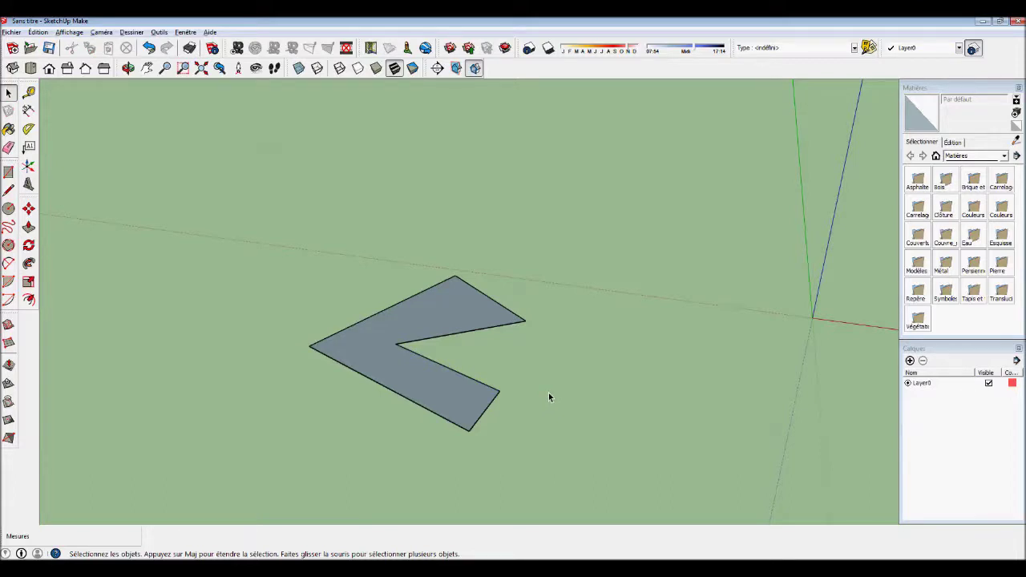
- Select three edges of the notched face together, the lower arm's end and inner edges plus the upper arm's end edge, and deselect them
click(488, 409)
shift+click(484, 383)
shift+click(489, 298)
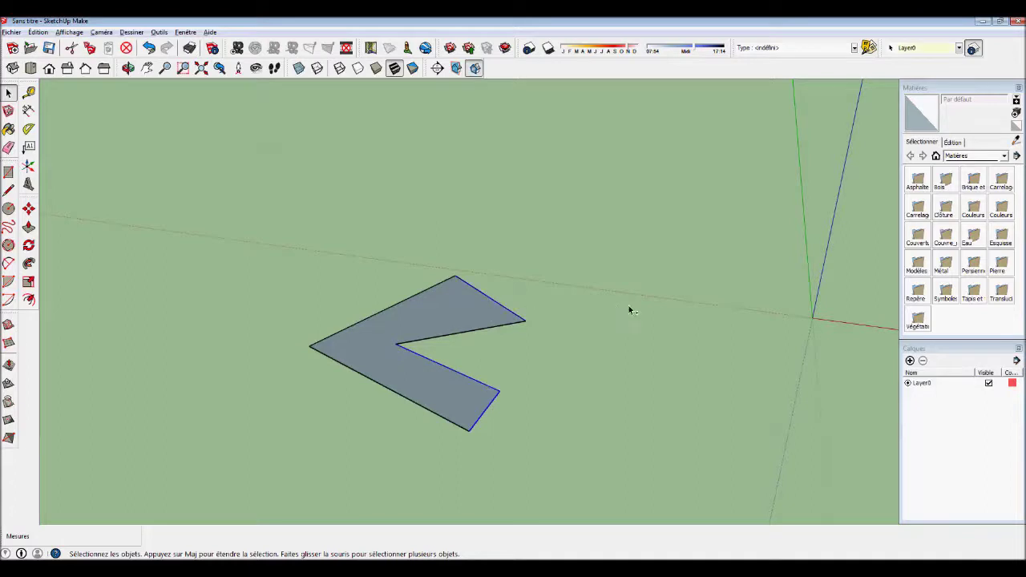
click(611, 483)
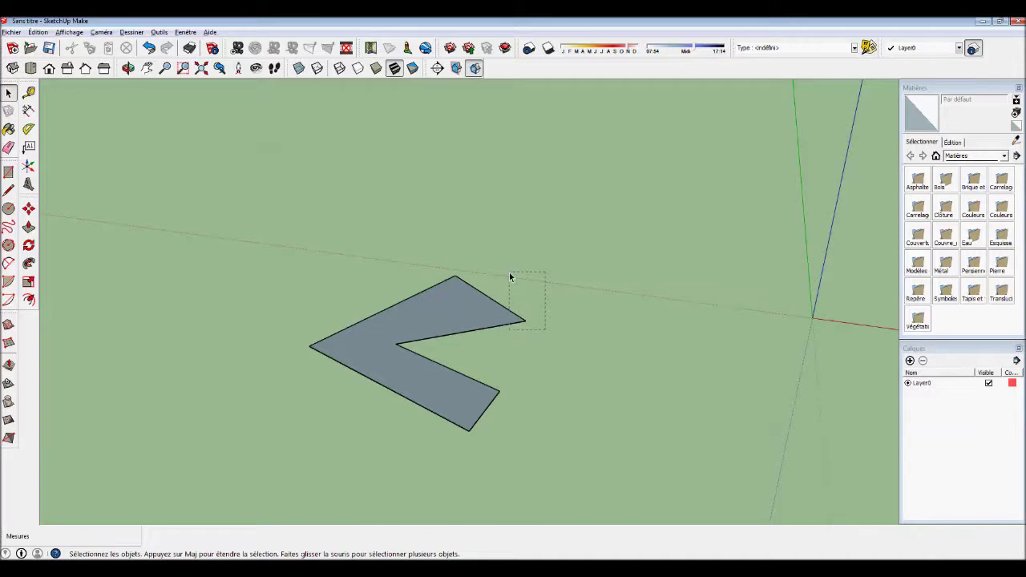
- Select the notched face and the edges of its lower arm with a crossing selection that only touches them, and clear the selection
mouse_move(510, 277)
mouse_down()
mouse_move(554, 338)
mouse_move(629, 405)
mouse_up()
drag(547, 473, 425, 358)
drag(401, 366, 402, 369)
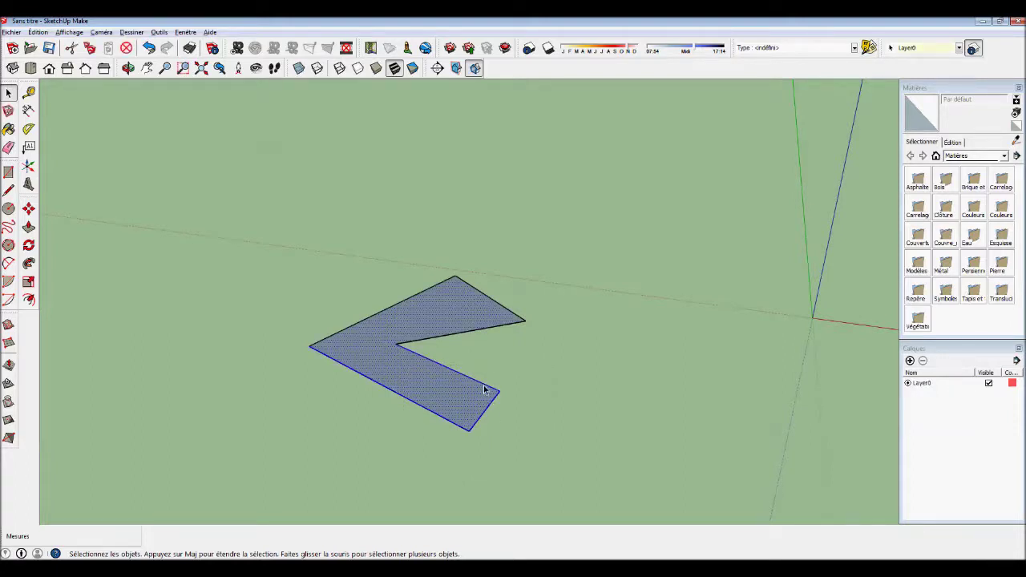
click(529, 458)
drag(541, 479, 429, 370)
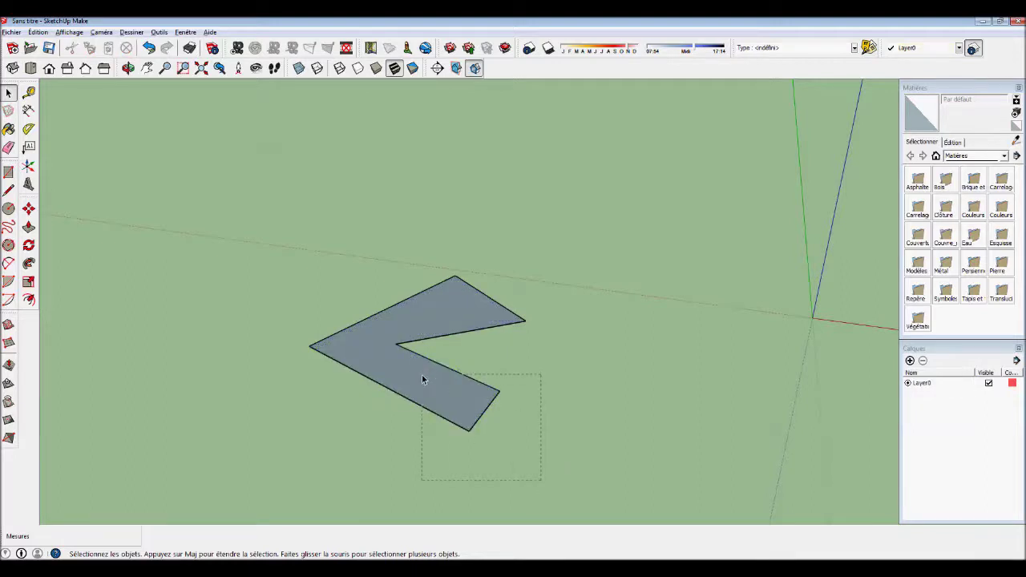
drag(422, 374, 435, 383)
click(643, 409)
- Select the end edges of the notched face's lower and upper arms with enclosing selection windows, and clear the selection
drag(447, 348, 482, 400)
drag(446, 348, 532, 462)
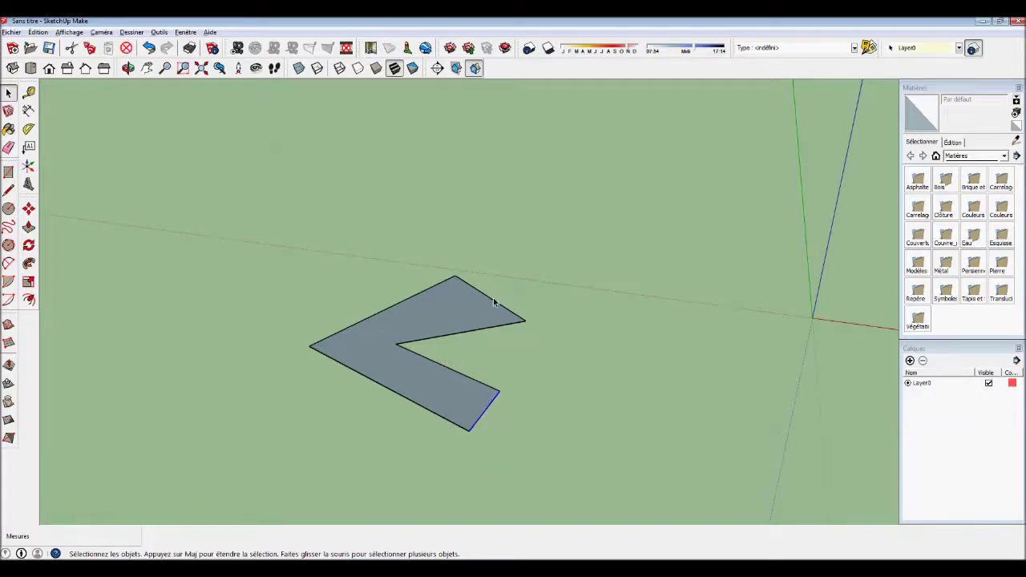
drag(439, 243, 587, 348)
click(587, 349)
double_click(483, 302)
click(568, 343)
middle_drag(568, 342, 350, 261)
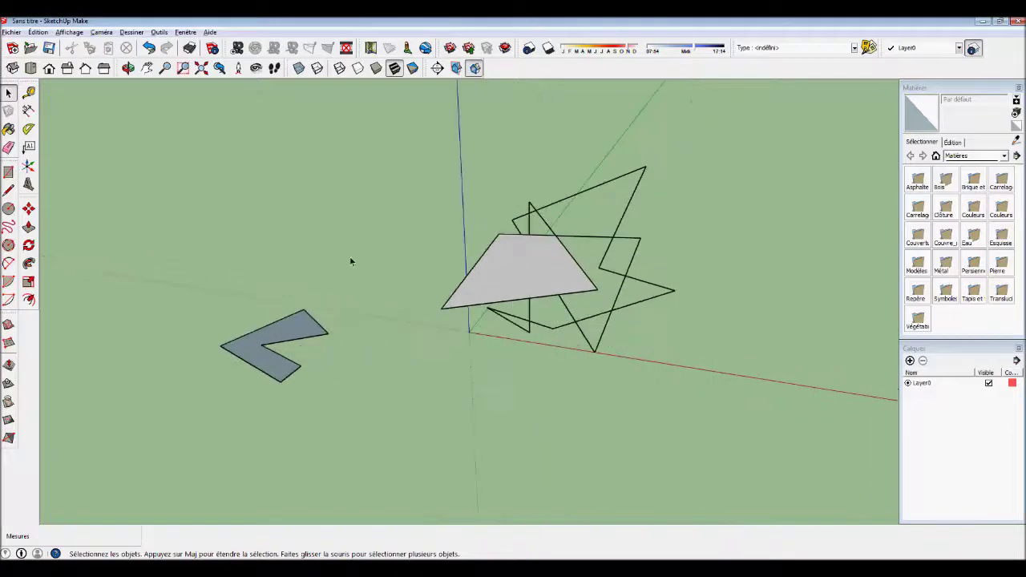
scroll(350, 261, up, 2)
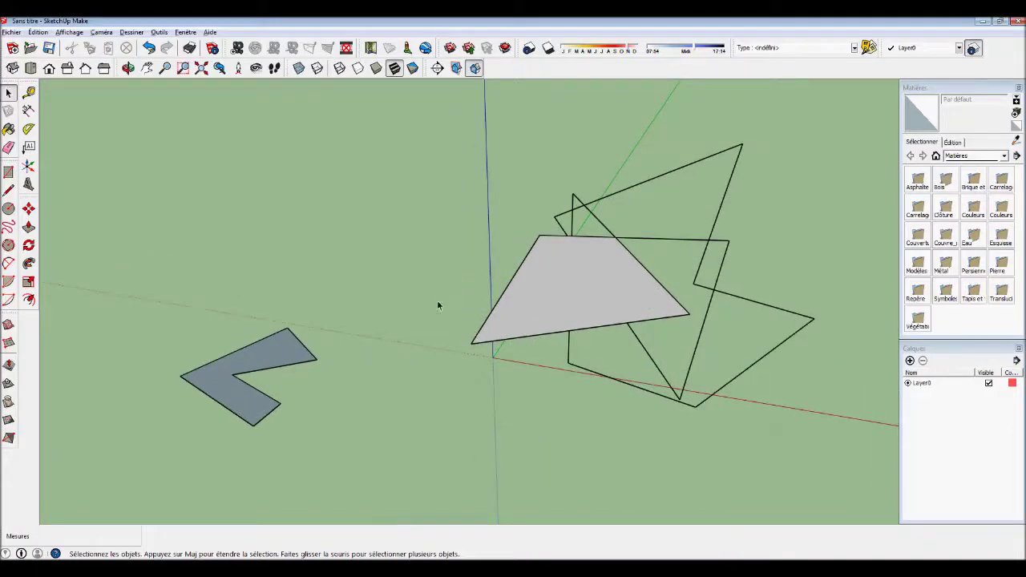